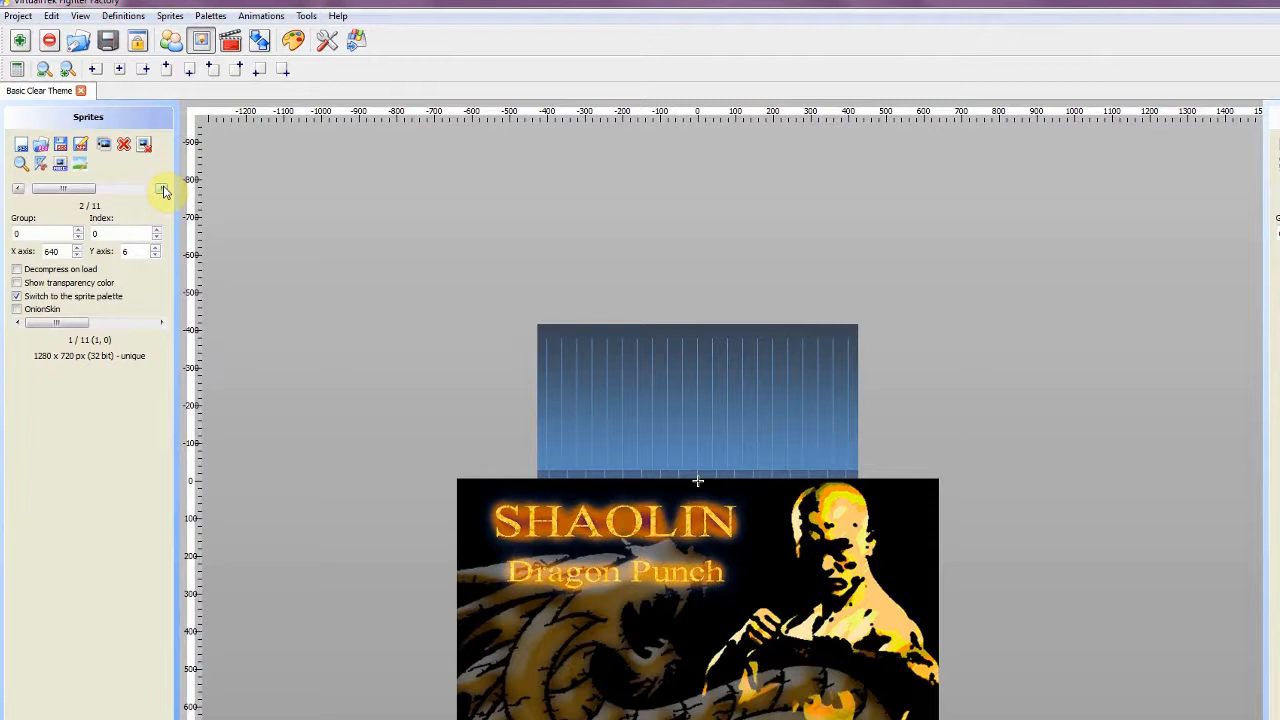
# Step: Find the 1280 x 720 sprite in group 11, index 0, and delete it from the sprite list
pyautogui.click(162, 189)
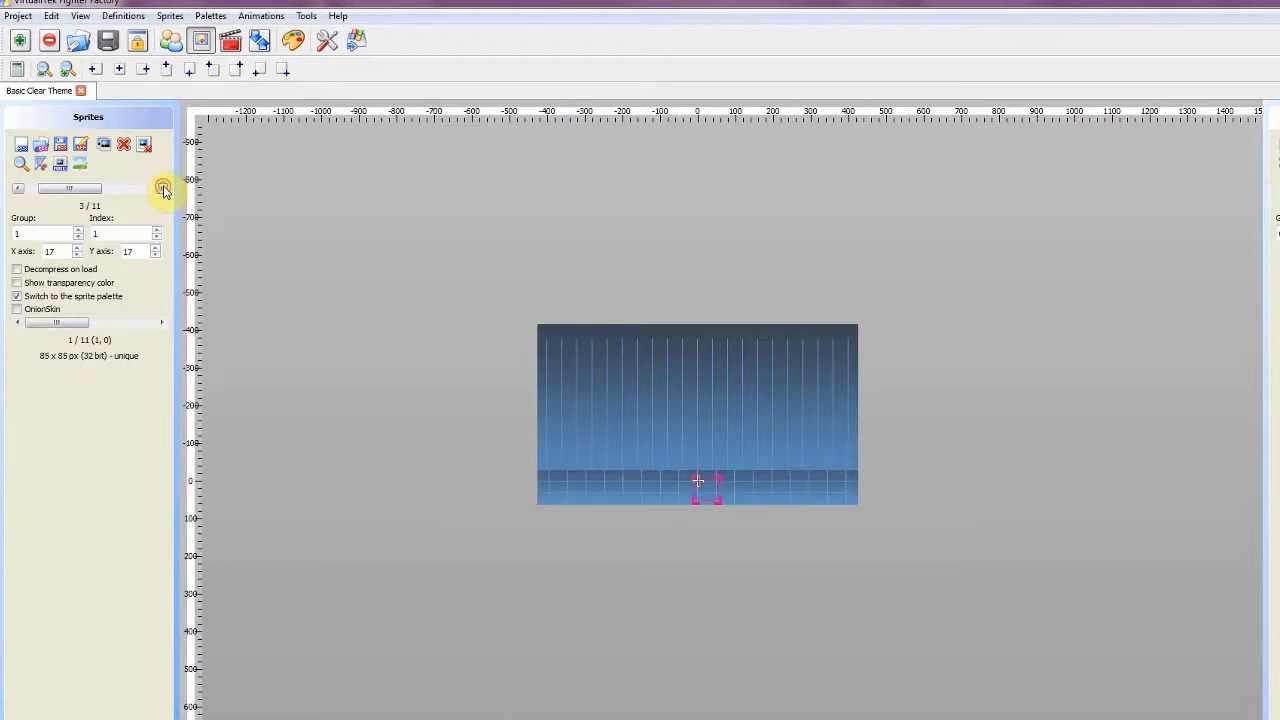
pyautogui.click(162, 189)
pyautogui.click(162, 189)
pyautogui.click(162, 189)
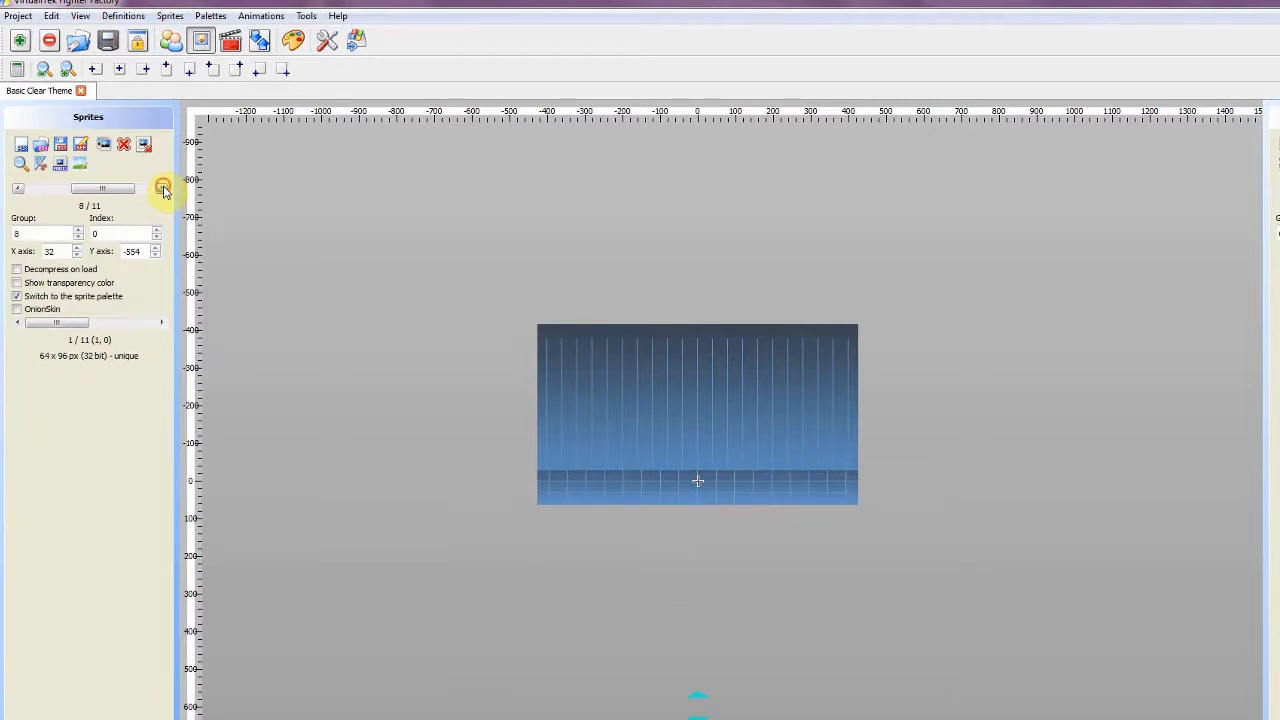
pyautogui.click(162, 189)
pyautogui.click(162, 189)
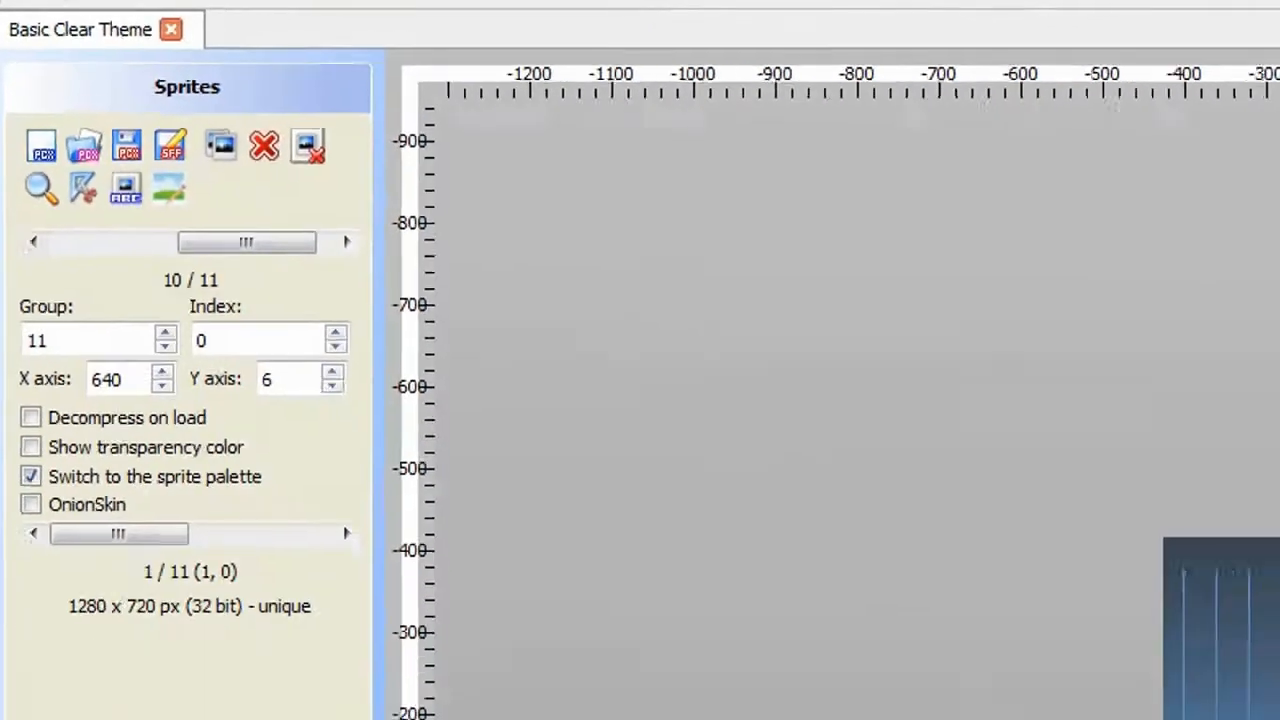
pyautogui.click(264, 146)
pyautogui.click(848, 406)
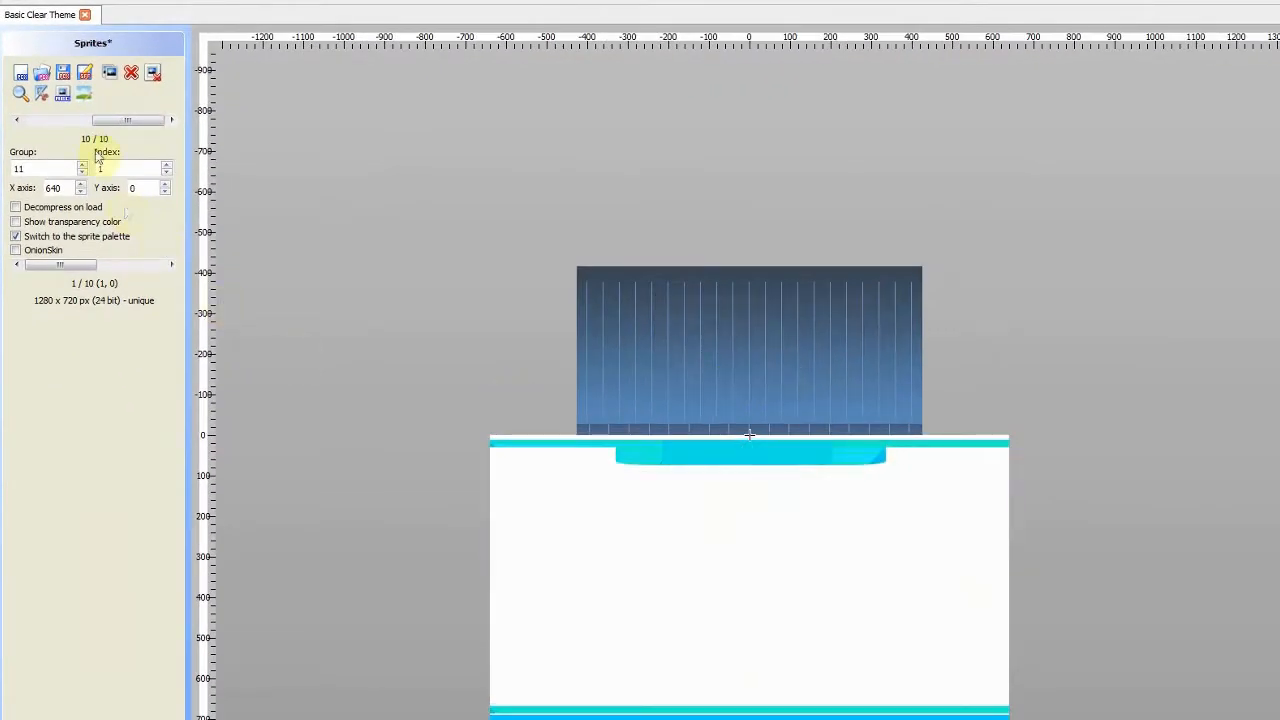
# Step: Add Select Character Background2.png from the Basic Clear Theme Template's Screenpack folder as group 11, index 0, with axis X 640, Y 6
pyautogui.click(20, 74)
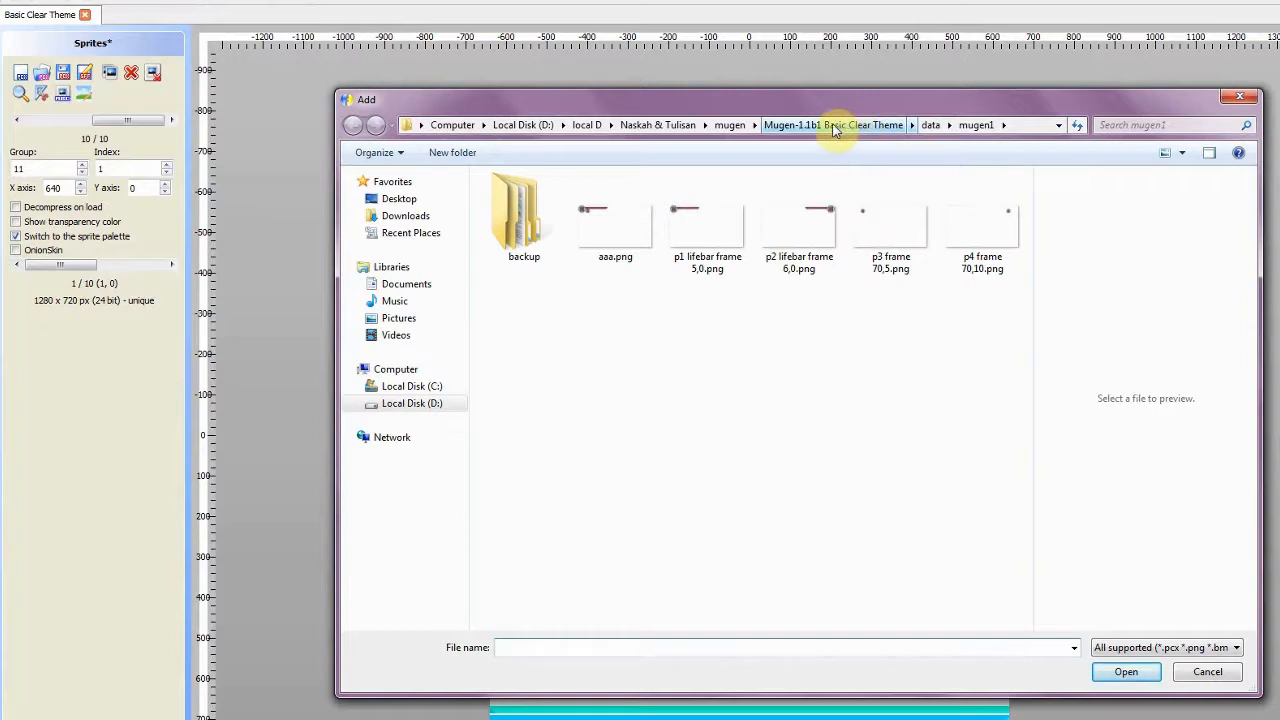
pyautogui.click(730, 125)
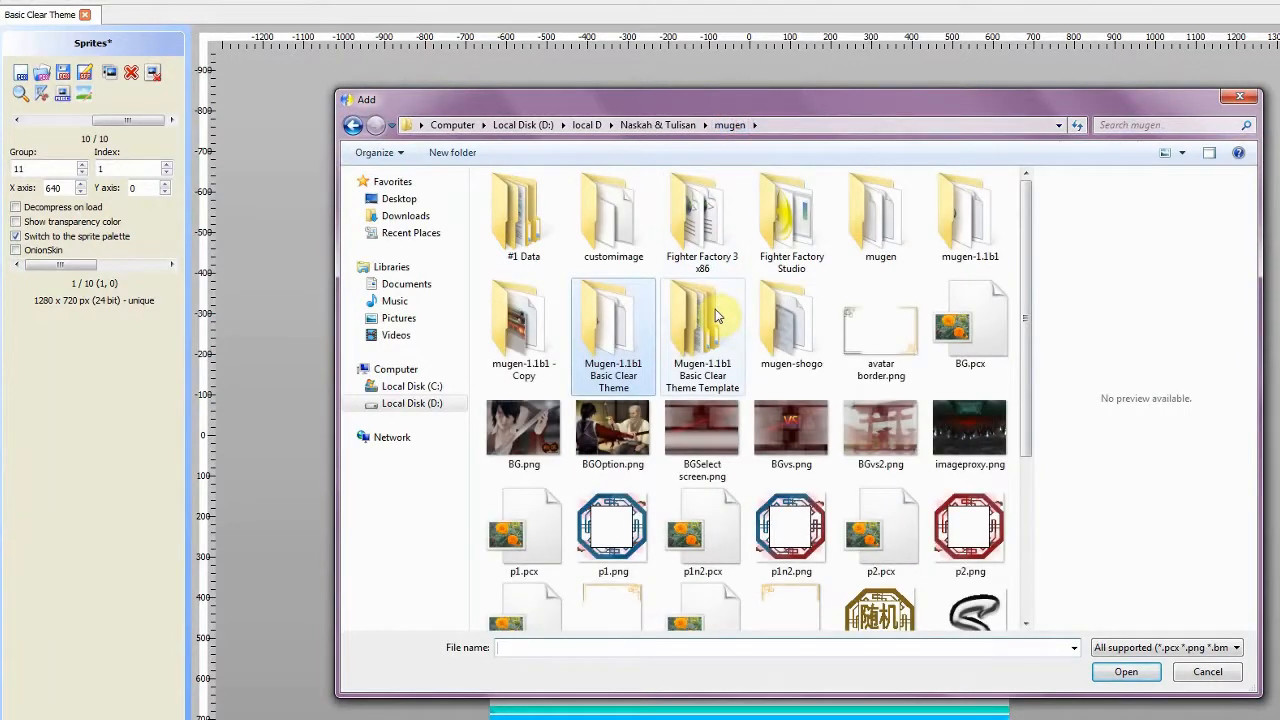
pyautogui.doubleClick(716, 316)
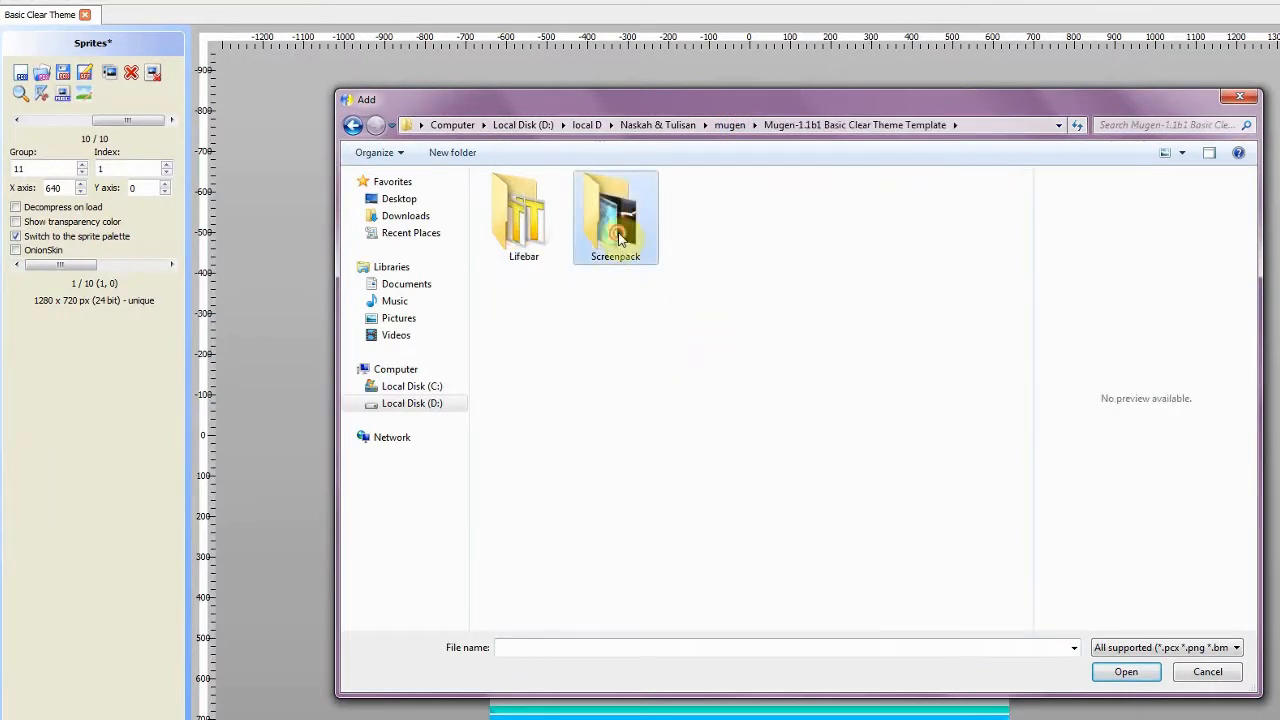
pyautogui.doubleClick(616, 225)
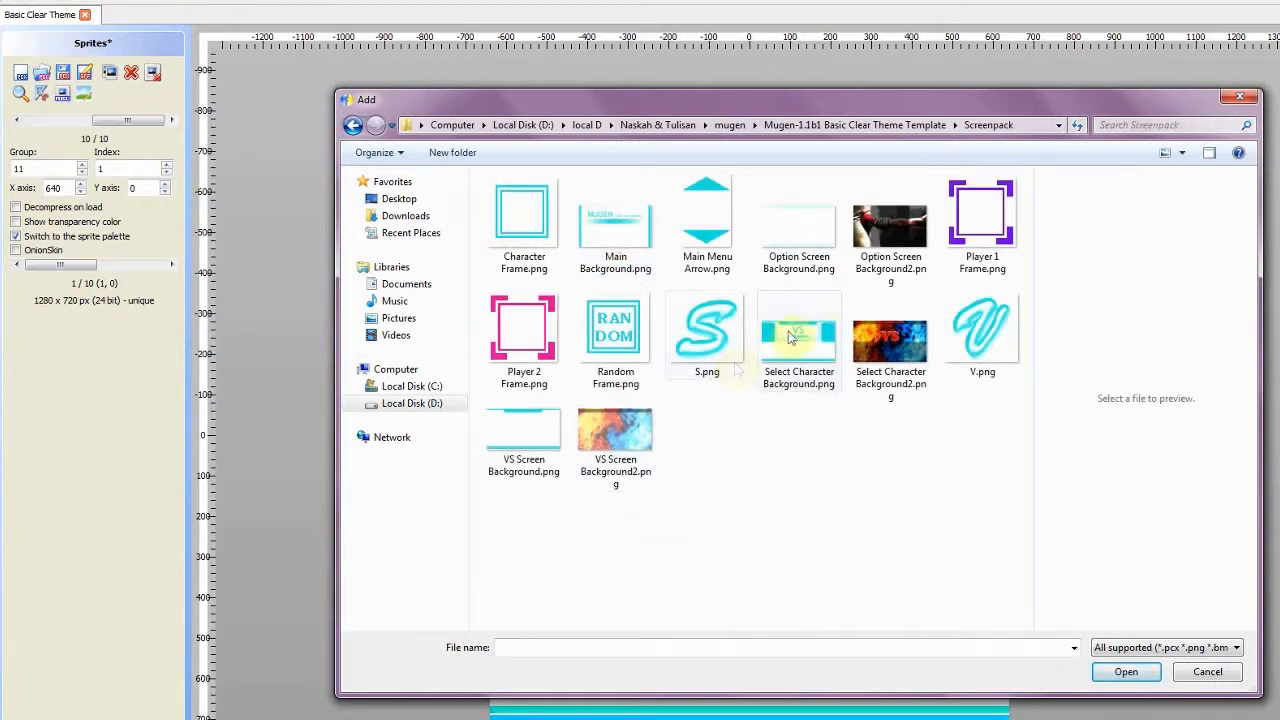
pyautogui.click(888, 340)
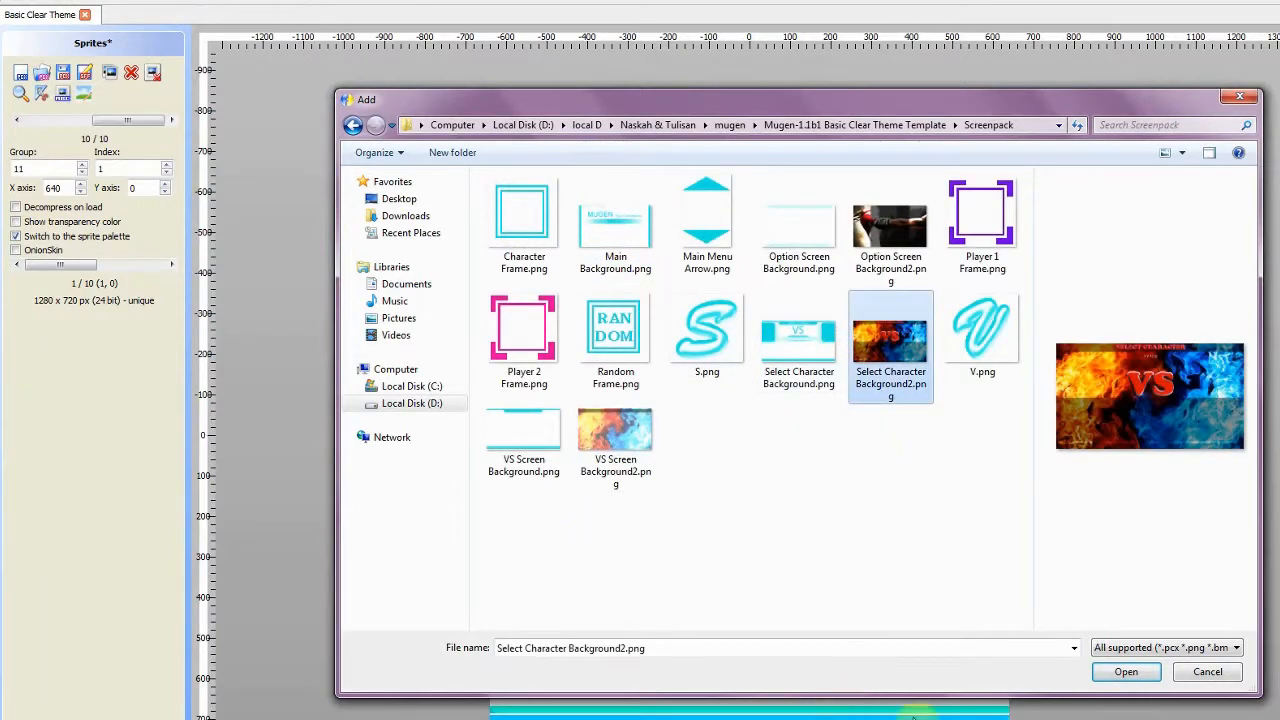
pyautogui.click(1126, 671)
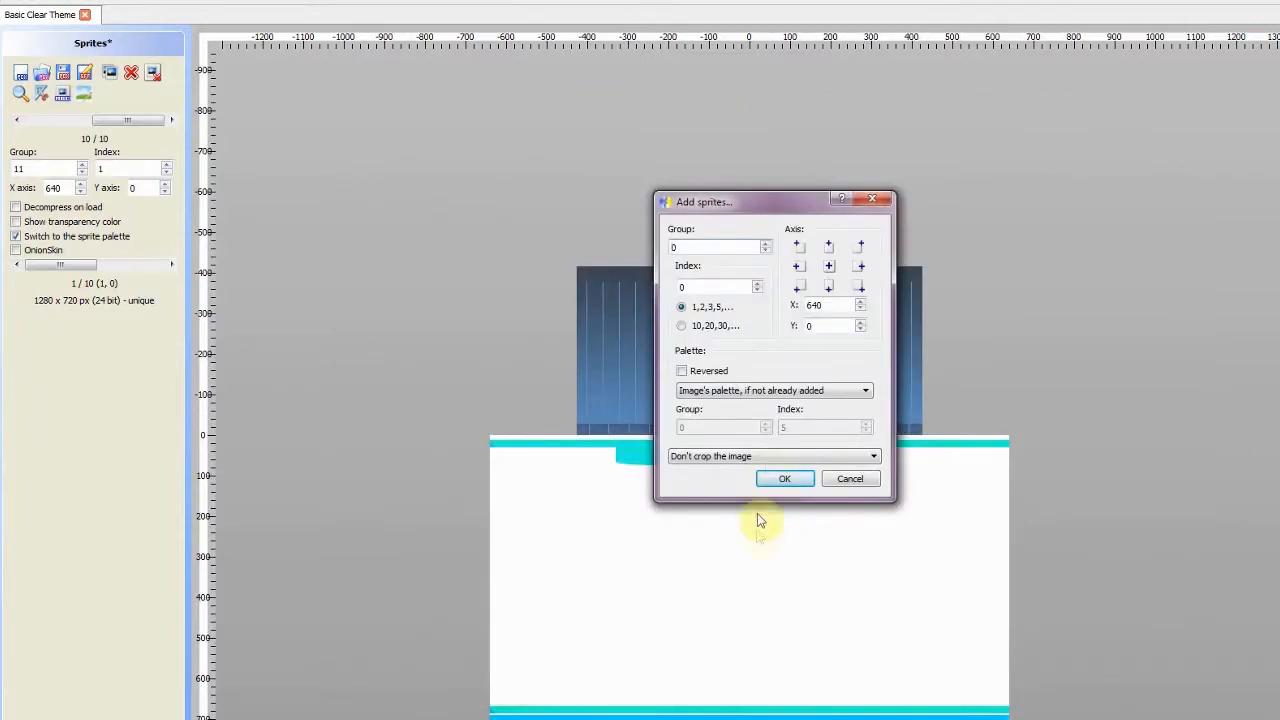
pyautogui.moveTo(697, 247); pyautogui.dragTo(661, 248)
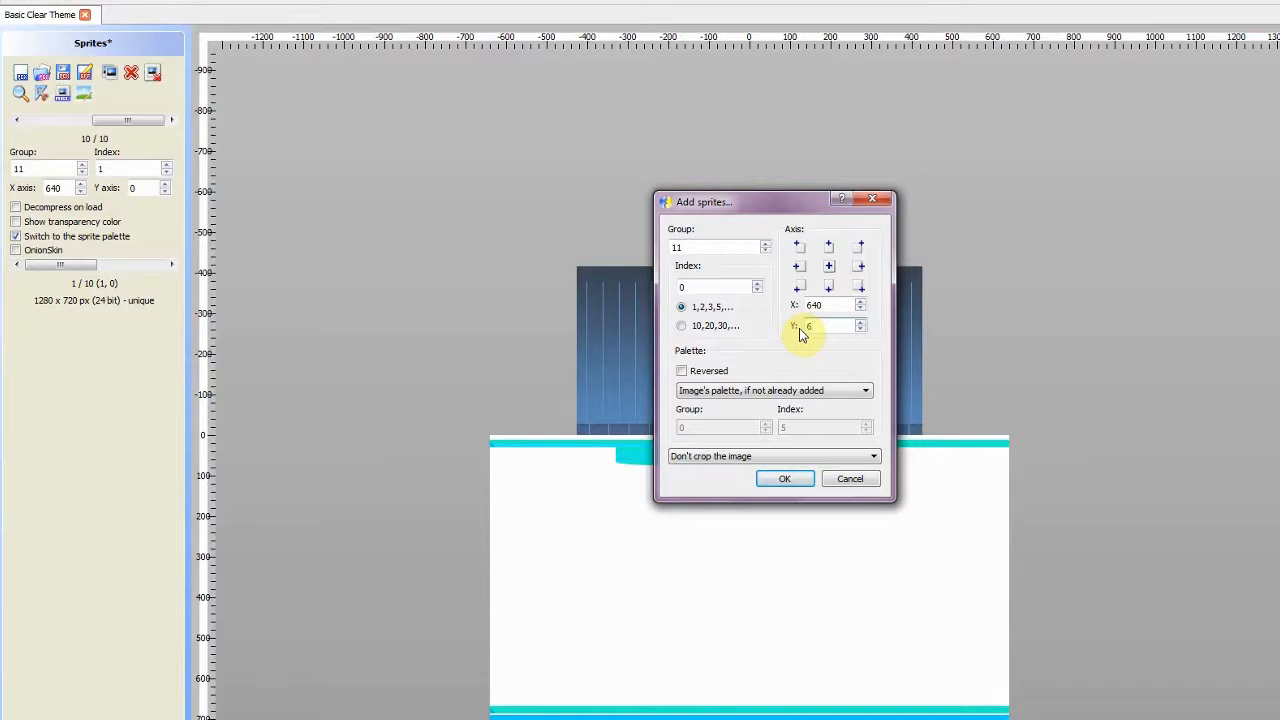
pyautogui.click(763, 482)
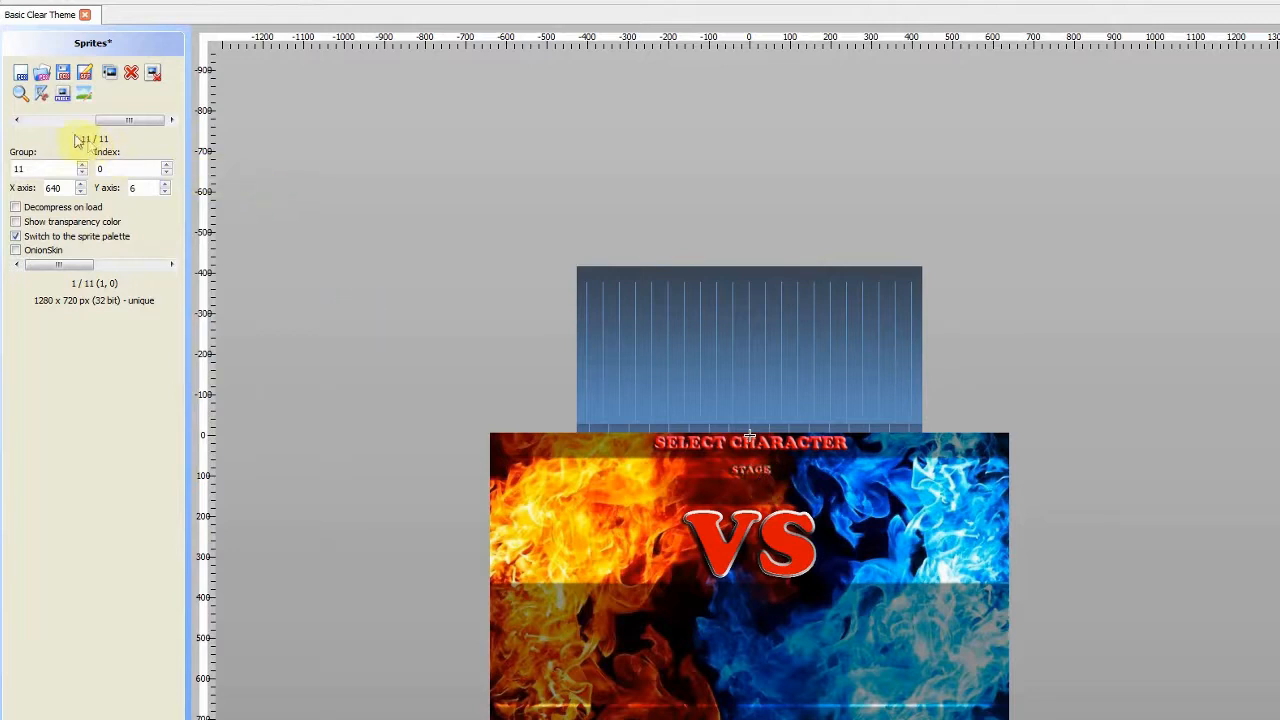
# Step: Delete the old versus-screen background sprite in group 11, index 1
pyautogui.click(20, 120)
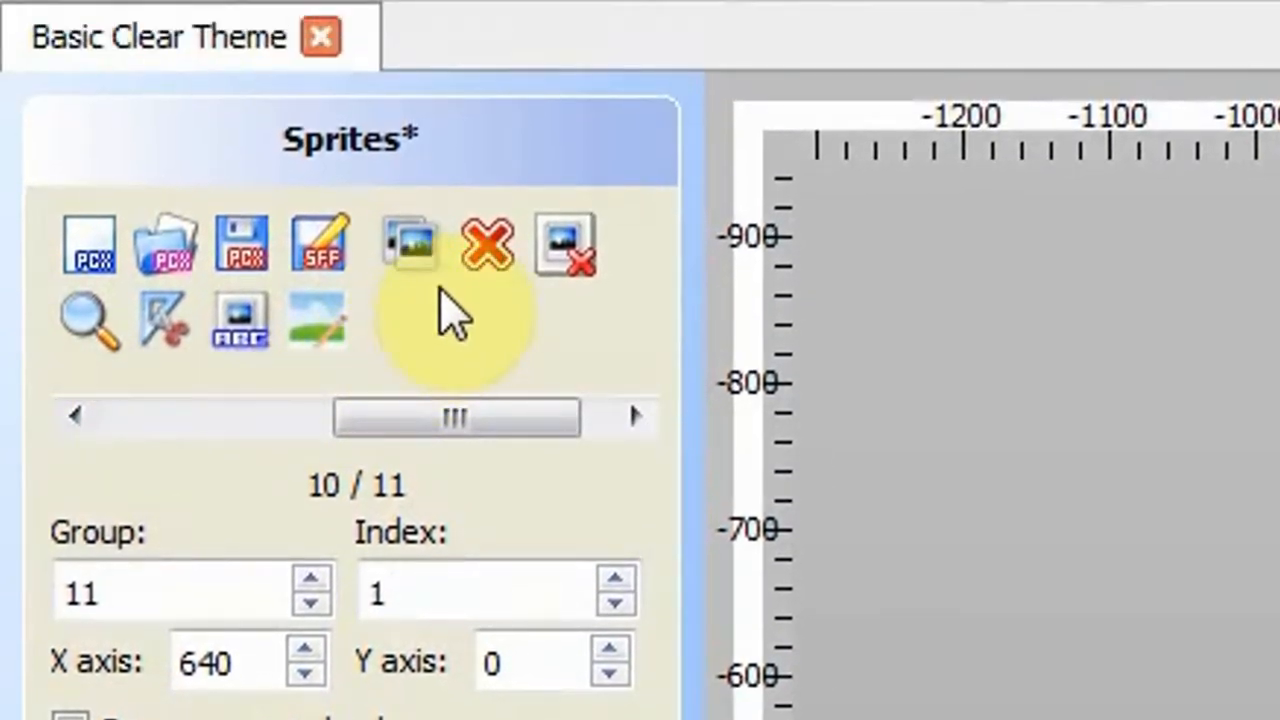
pyautogui.click(483, 243)
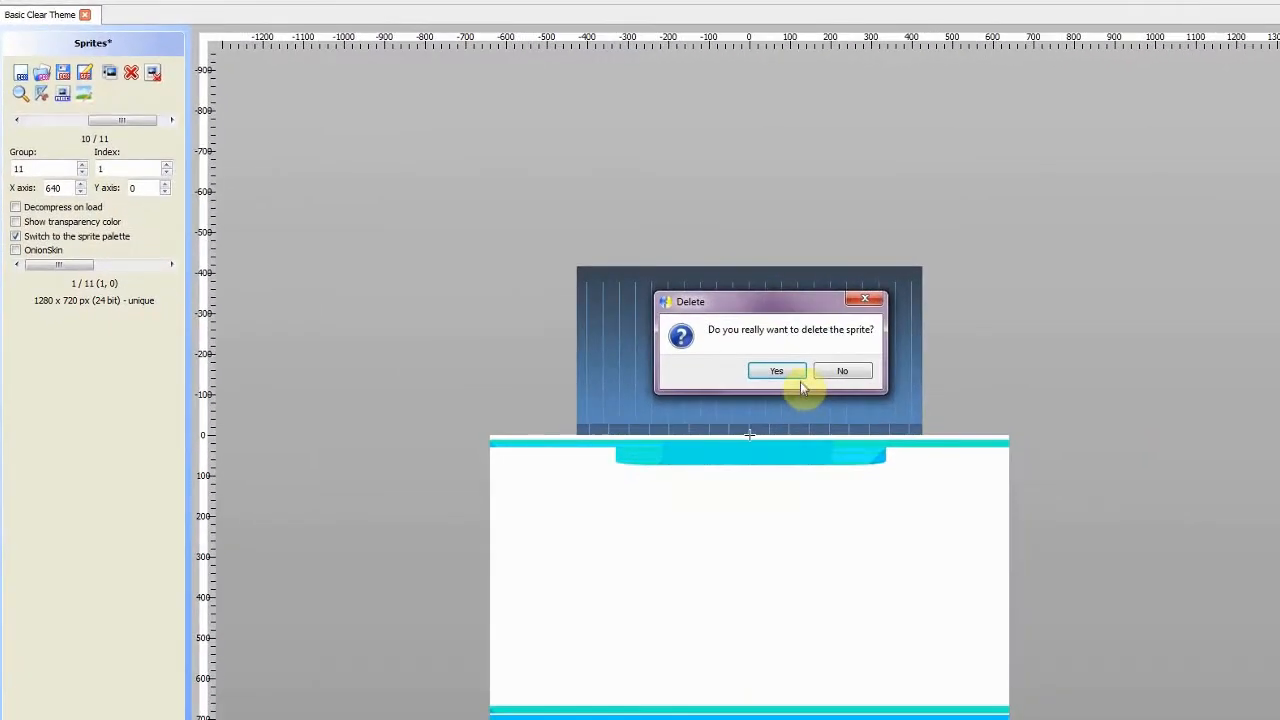
pyautogui.click(799, 376)
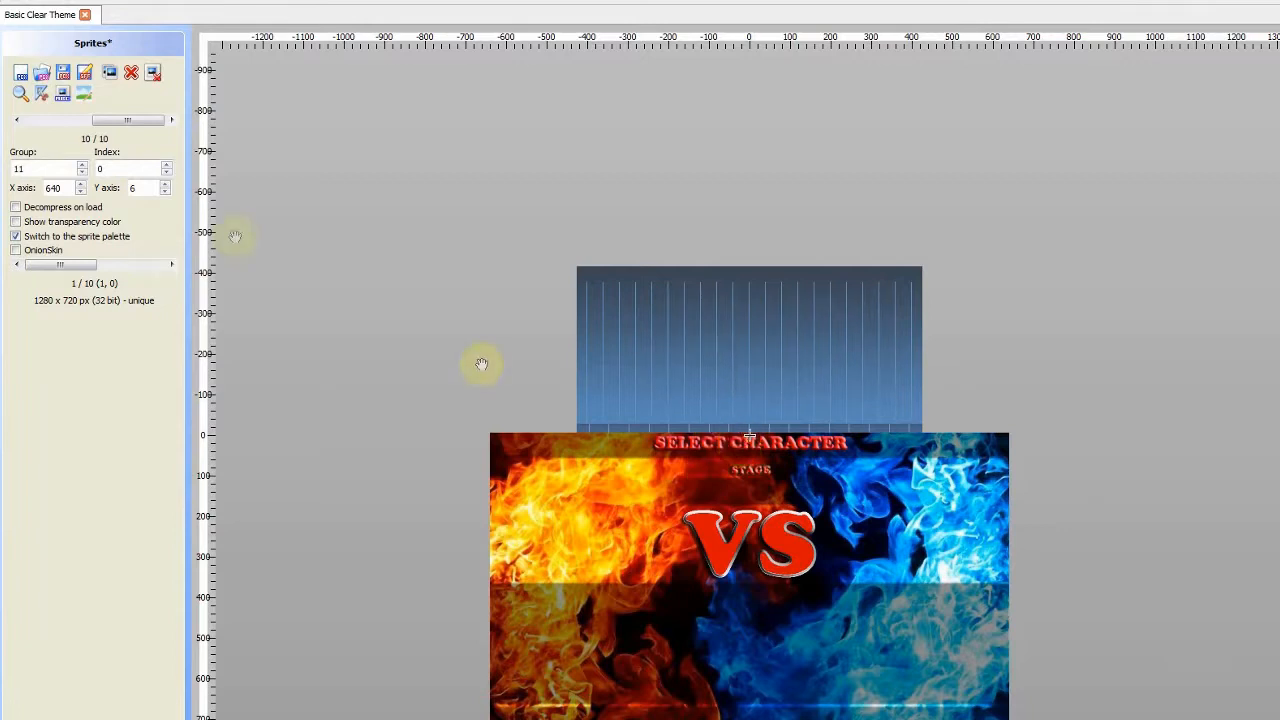
# Step: Add VS Screen Background2.png as a sprite in group 11, index 1, with axis X 640, Y 6
pyautogui.click(22, 74)
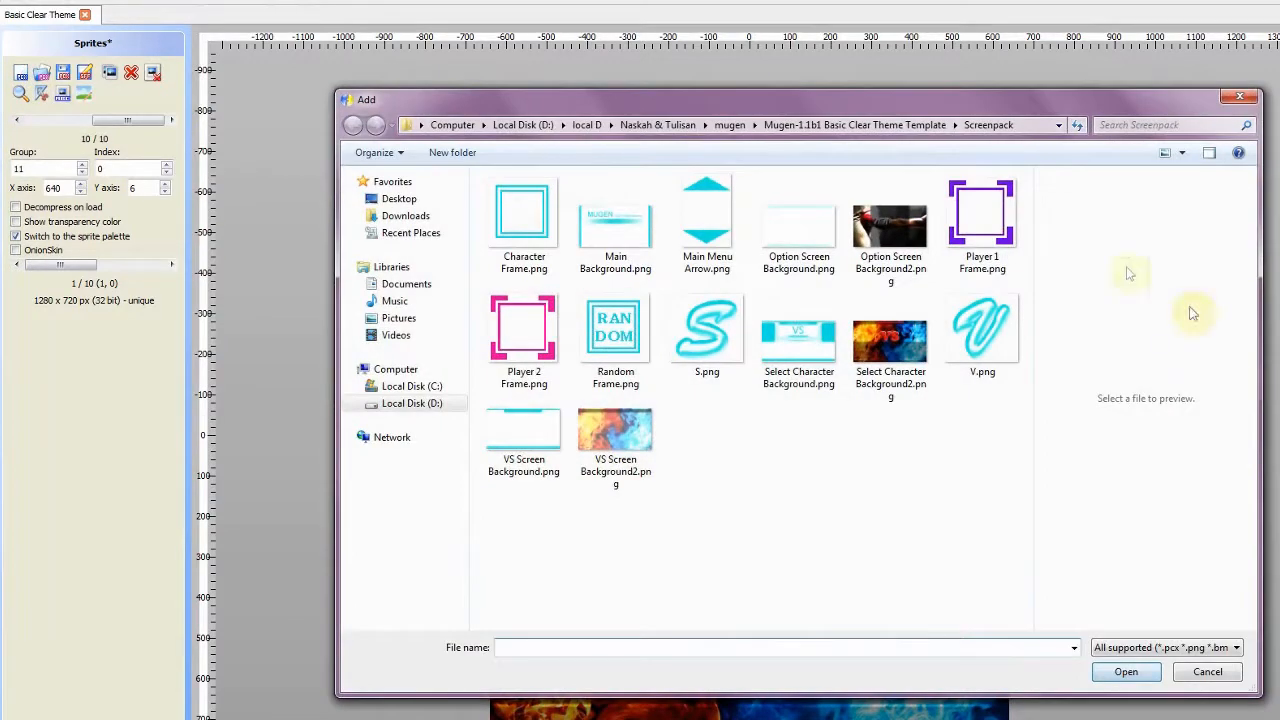
pyautogui.click(622, 452)
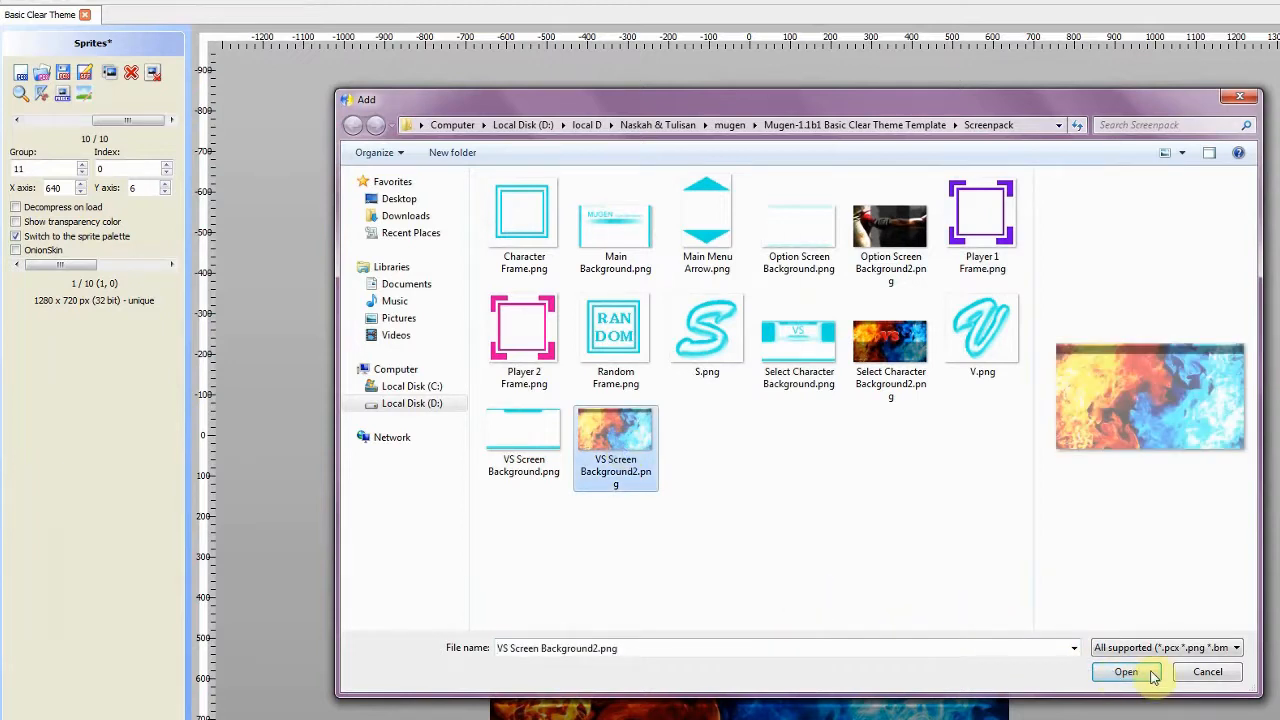
pyautogui.click(1126, 672)
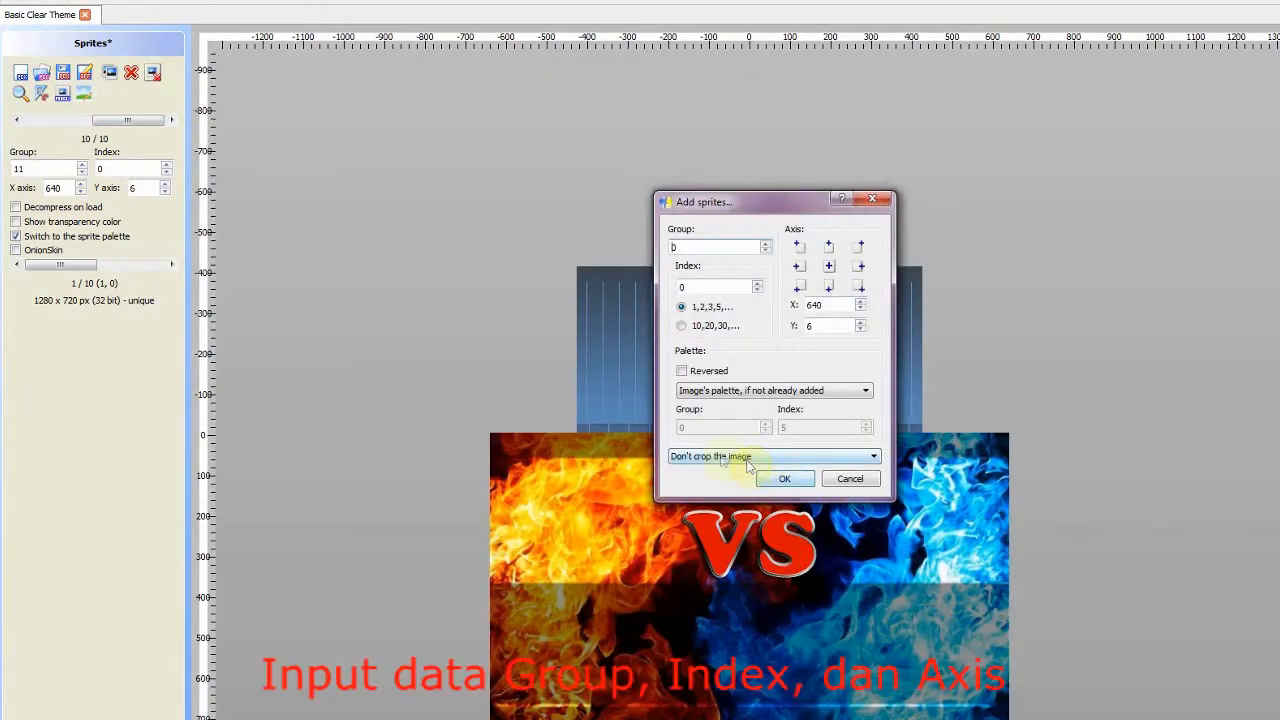
pyautogui.doubleClick(690, 249)
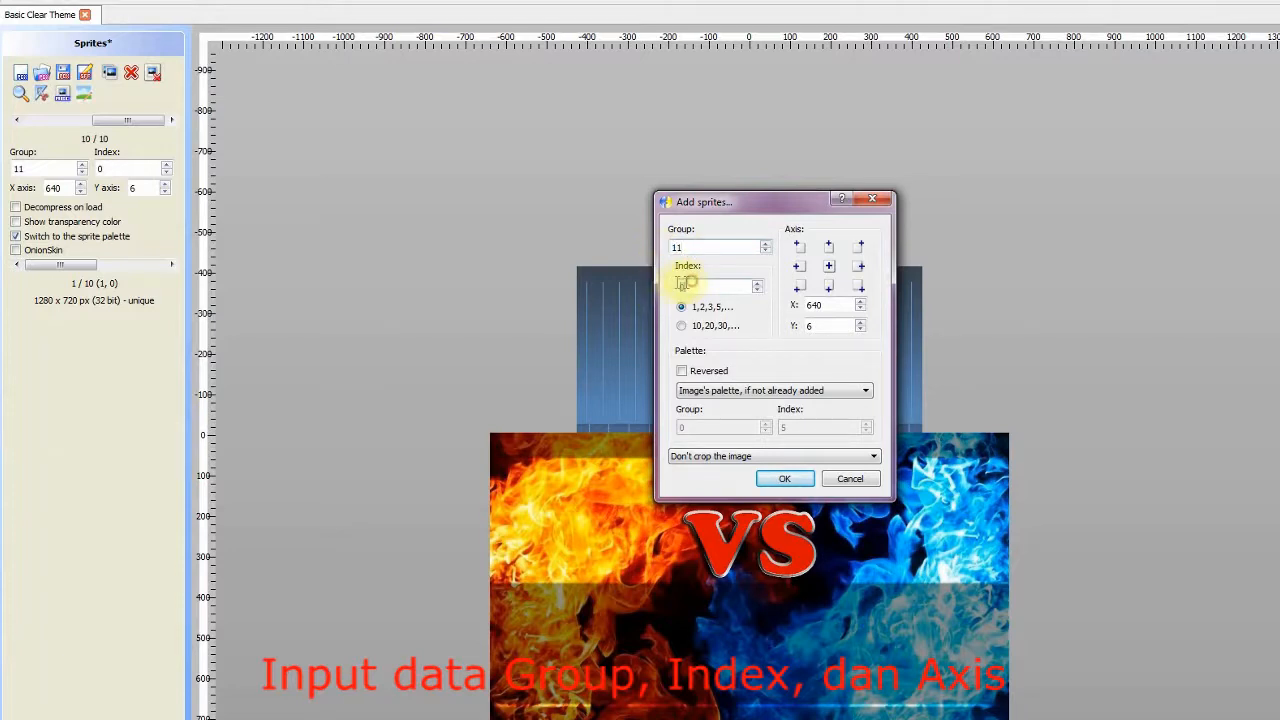
pyautogui.write('1')
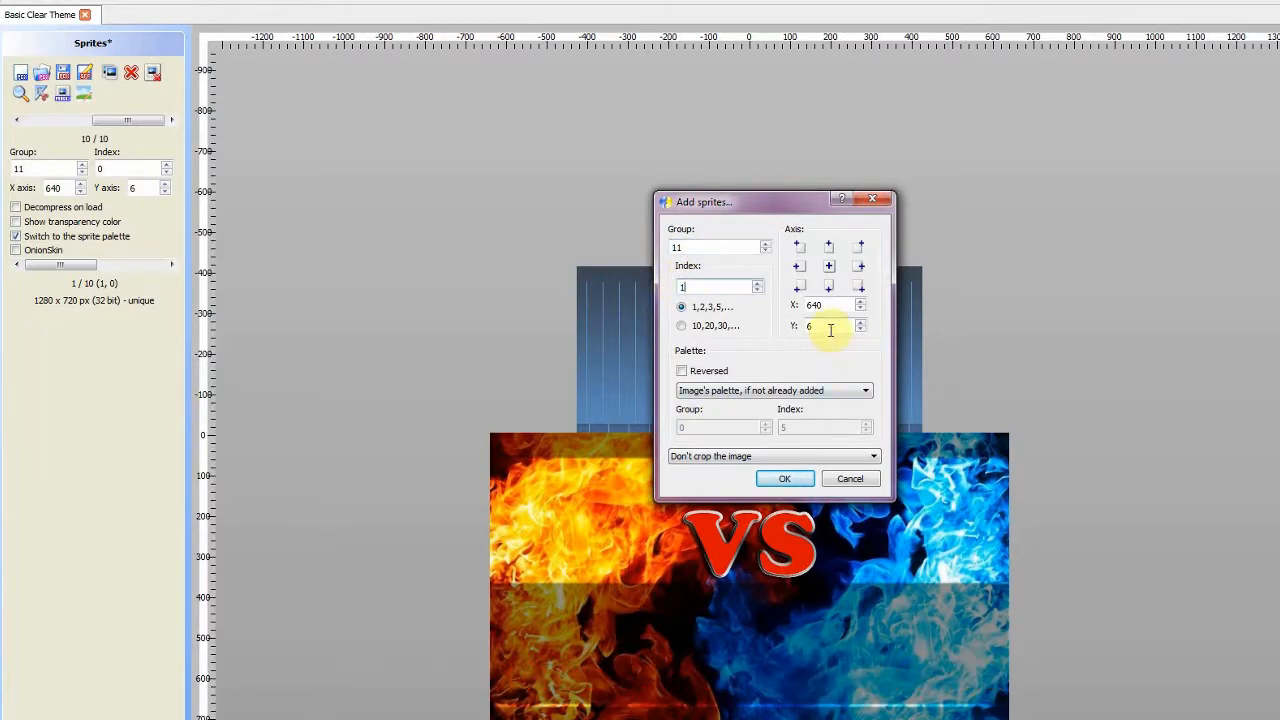
pyautogui.click(776, 480)
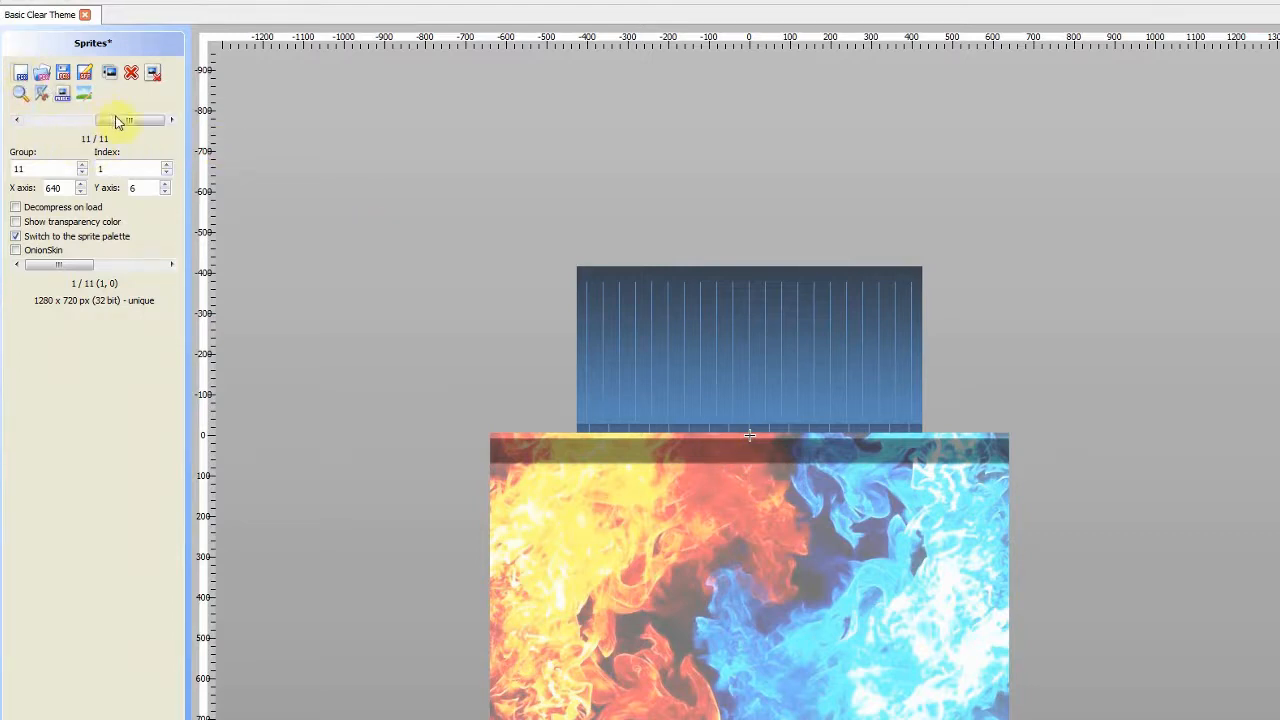
# Step: Delete the old option-screen background sprite in group 10, index 0
pyautogui.moveTo(116, 121); pyautogui.dragTo(100, 122)
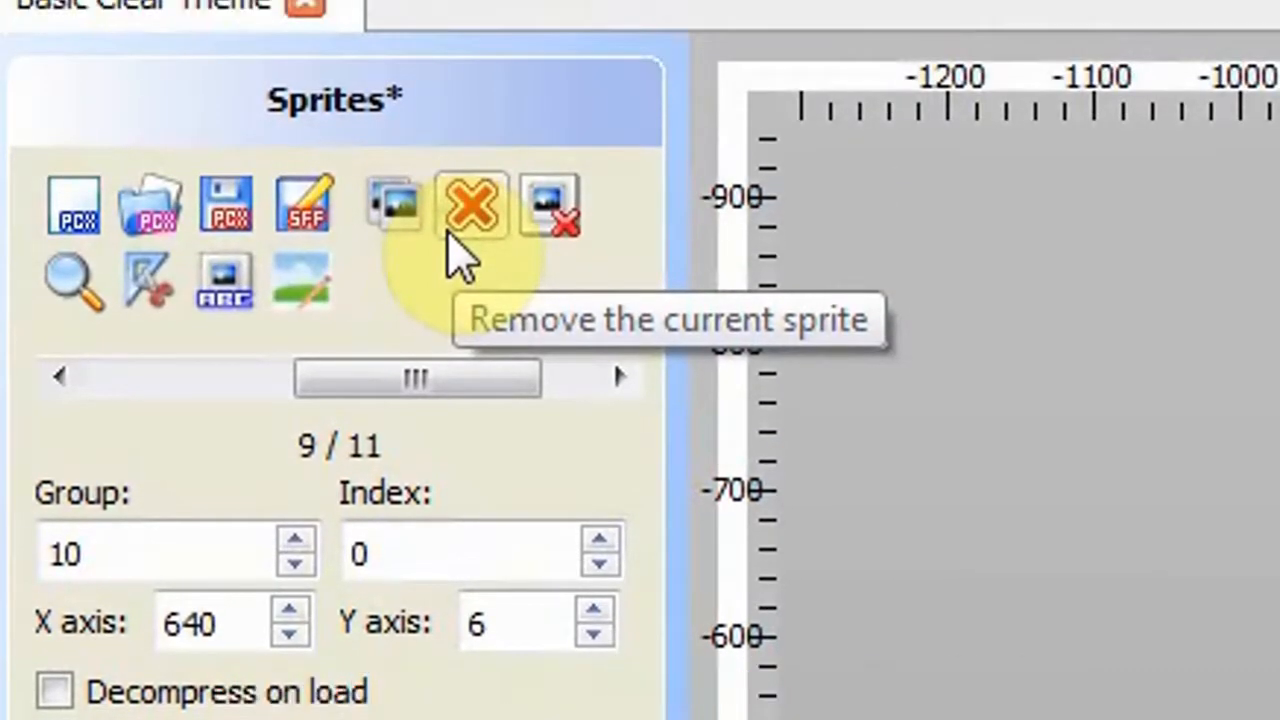
pyautogui.click(452, 199)
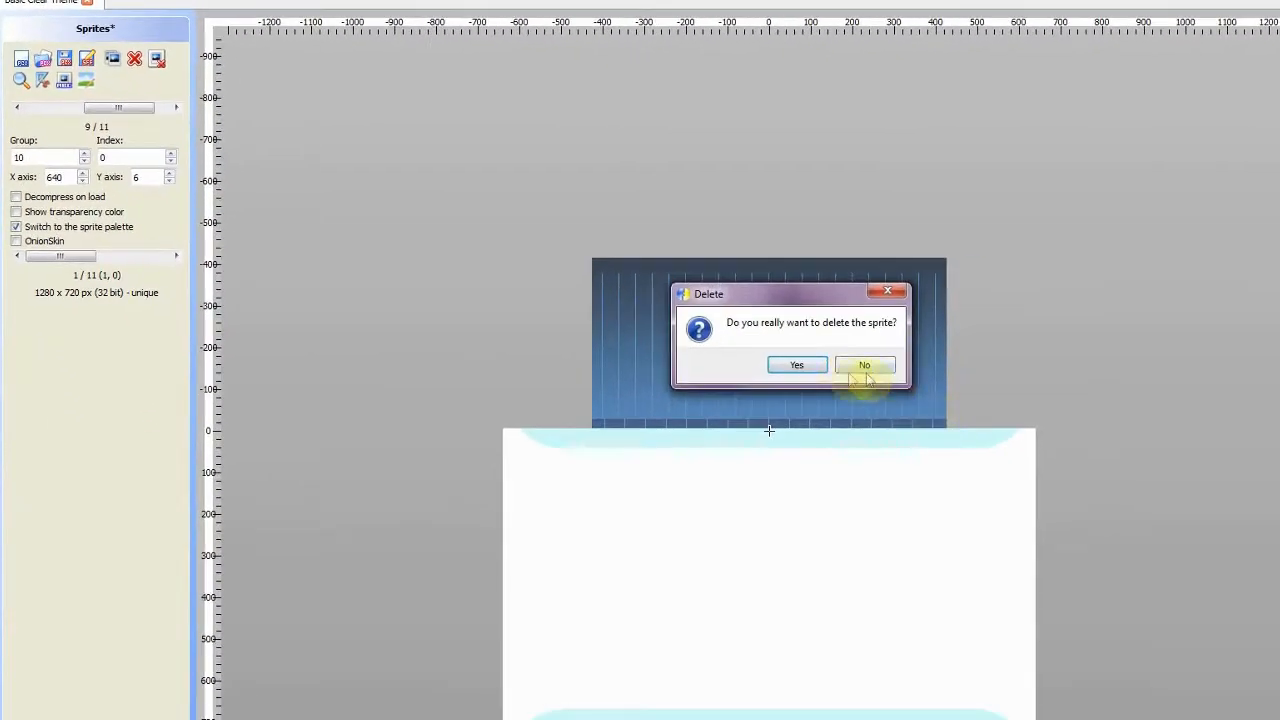
pyautogui.click(823, 366)
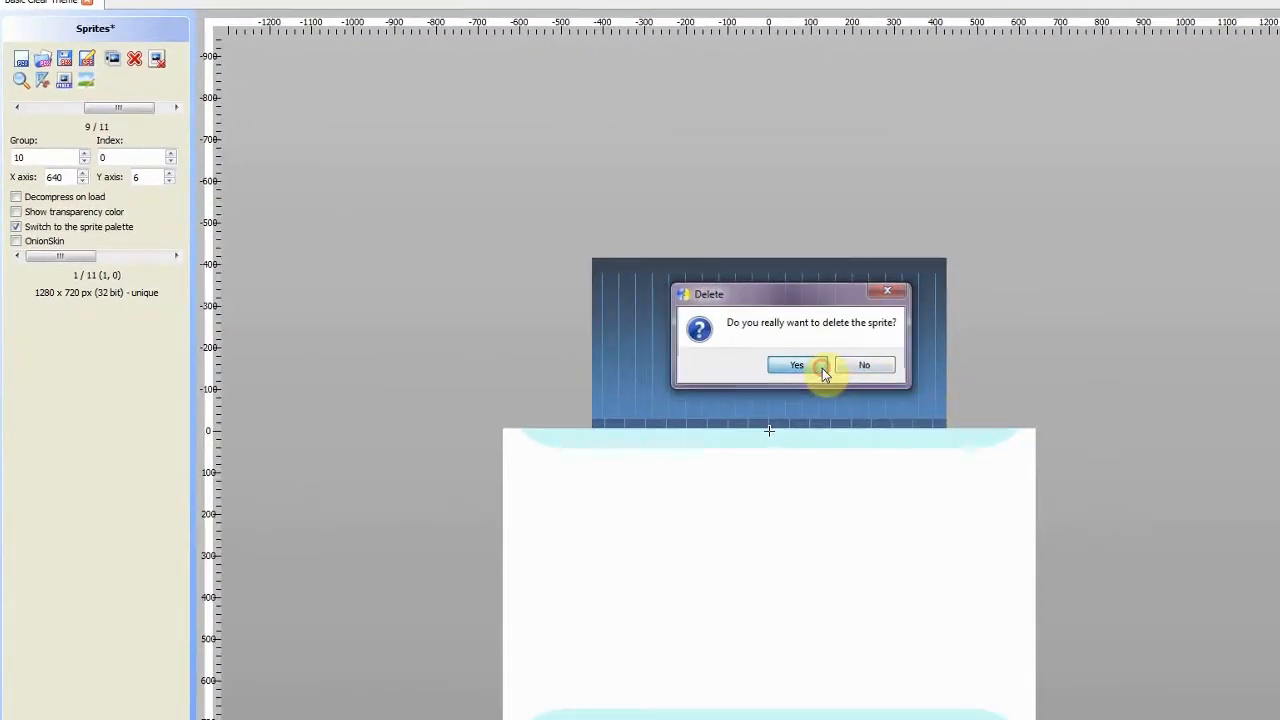
# Step: Add Option Screen Background2.png as group 10, index 0, with axis X 640, Y 6, and save the project
pyautogui.click(23, 61)
pyautogui.click(913, 218)
pyautogui.click(1155, 674)
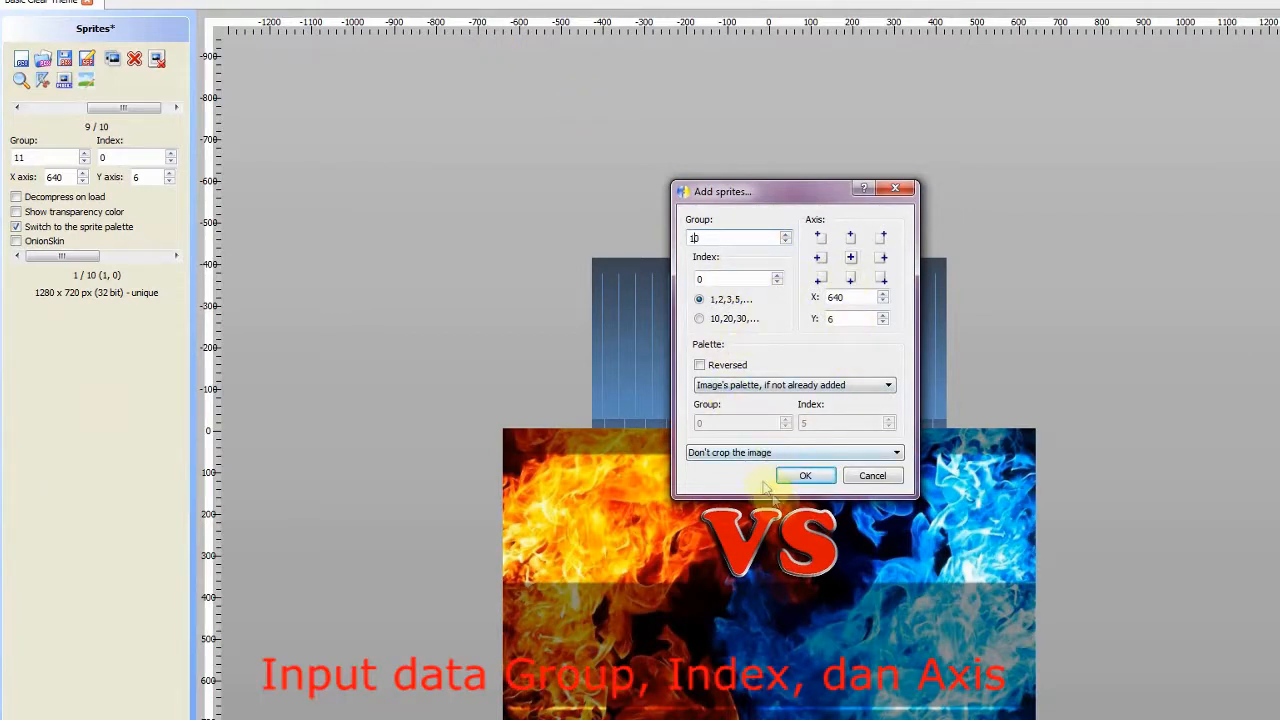
pyautogui.click(805, 477)
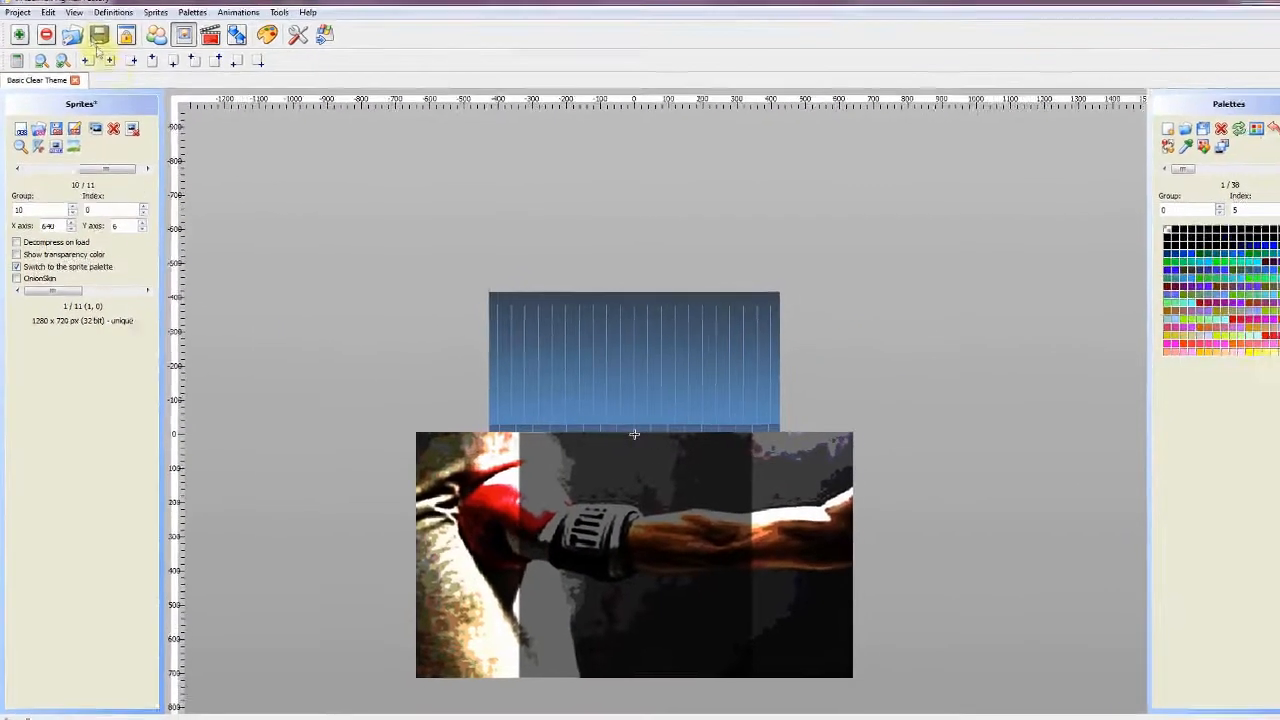
pyautogui.click(98, 44)
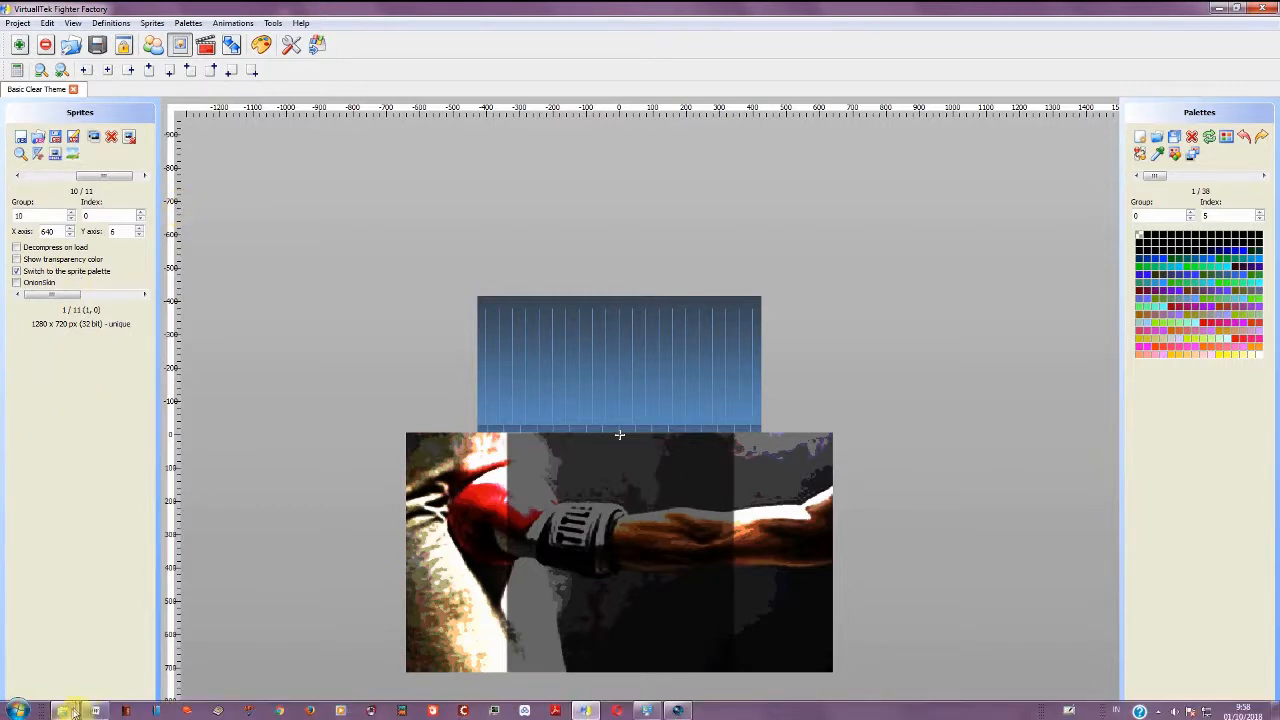
# Step: Switch to Windows Explorer and launch mugen.exe from the Mugen-1.1b1 Basic Clear Theme folder
pyautogui.click(73, 710)
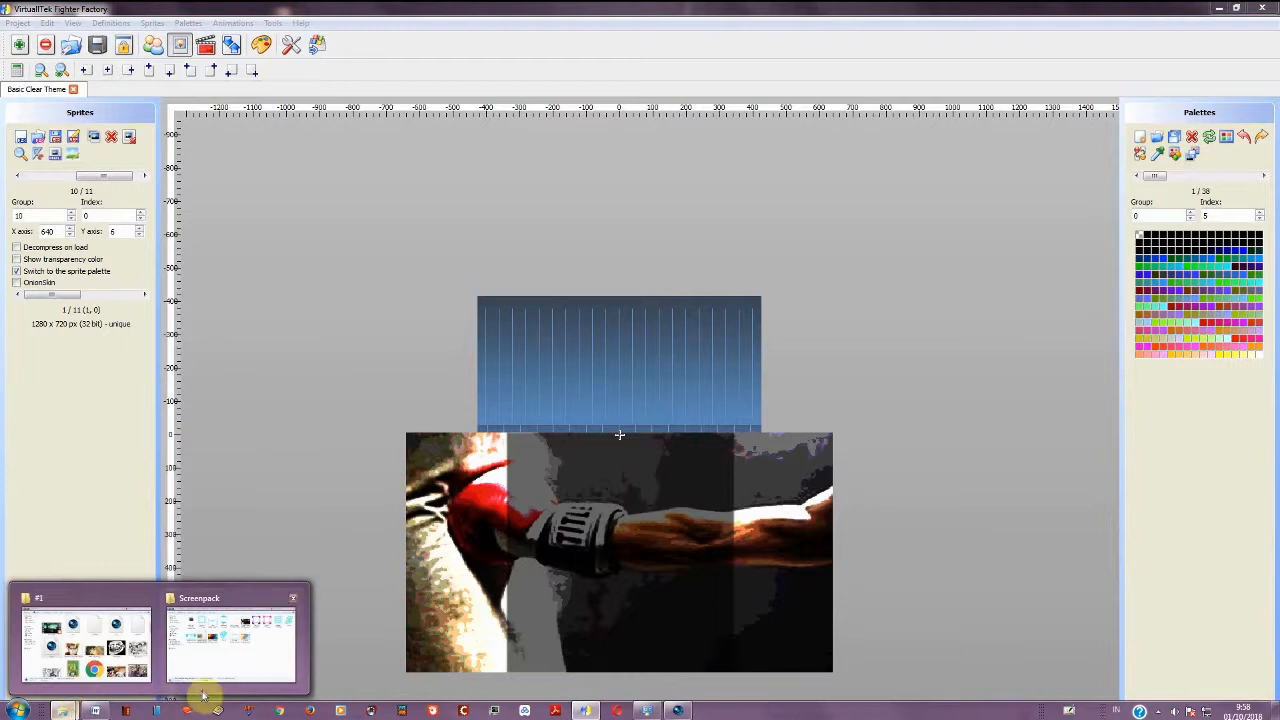
pyautogui.click(206, 658)
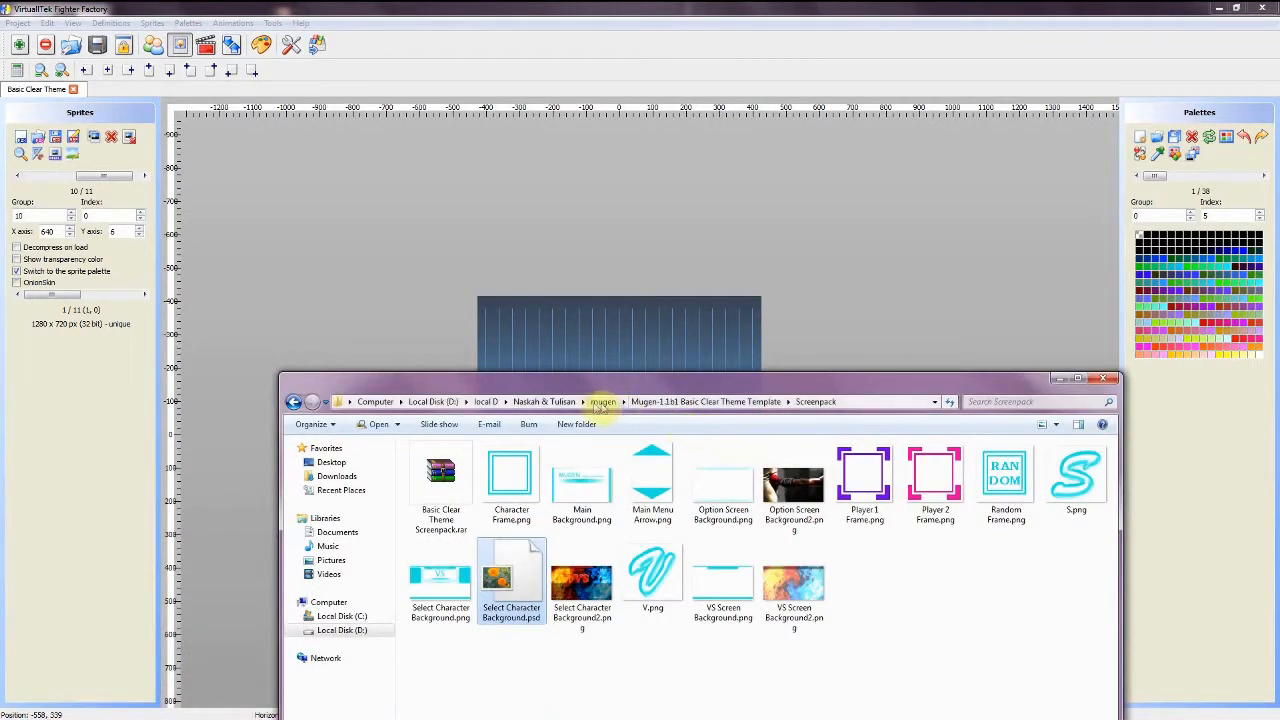
pyautogui.click(601, 402)
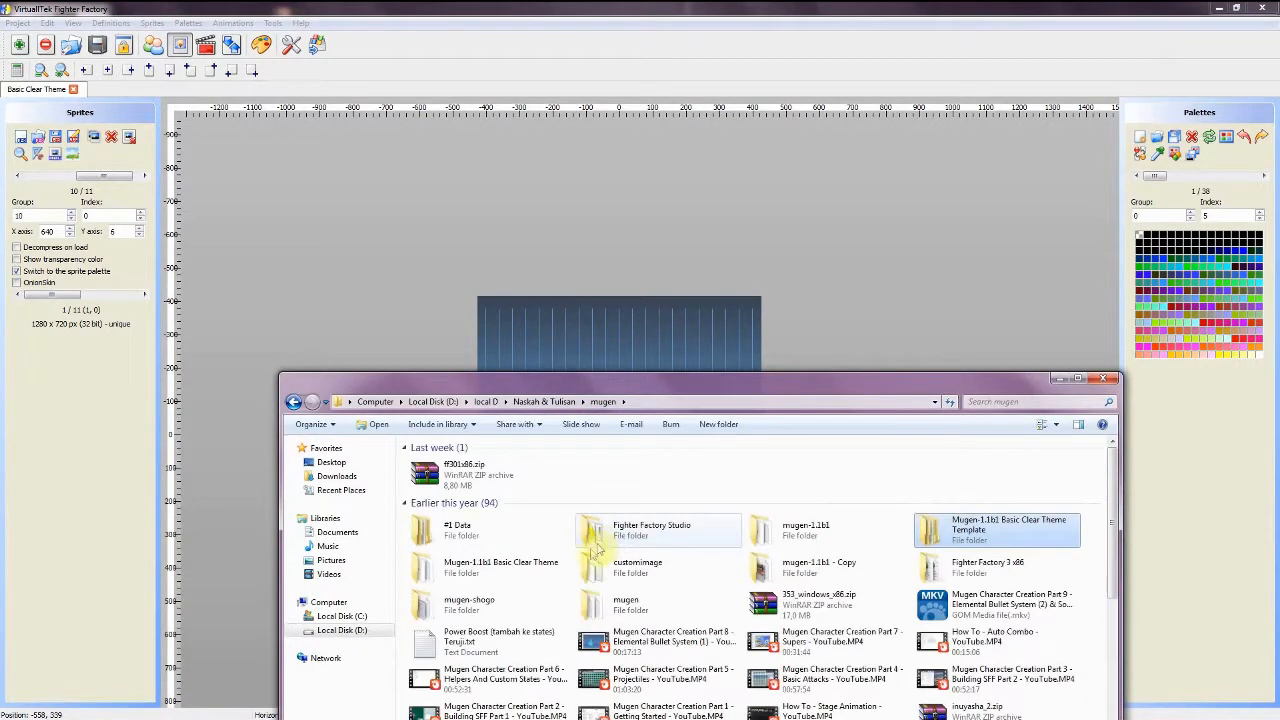
pyautogui.doubleClick(436, 580)
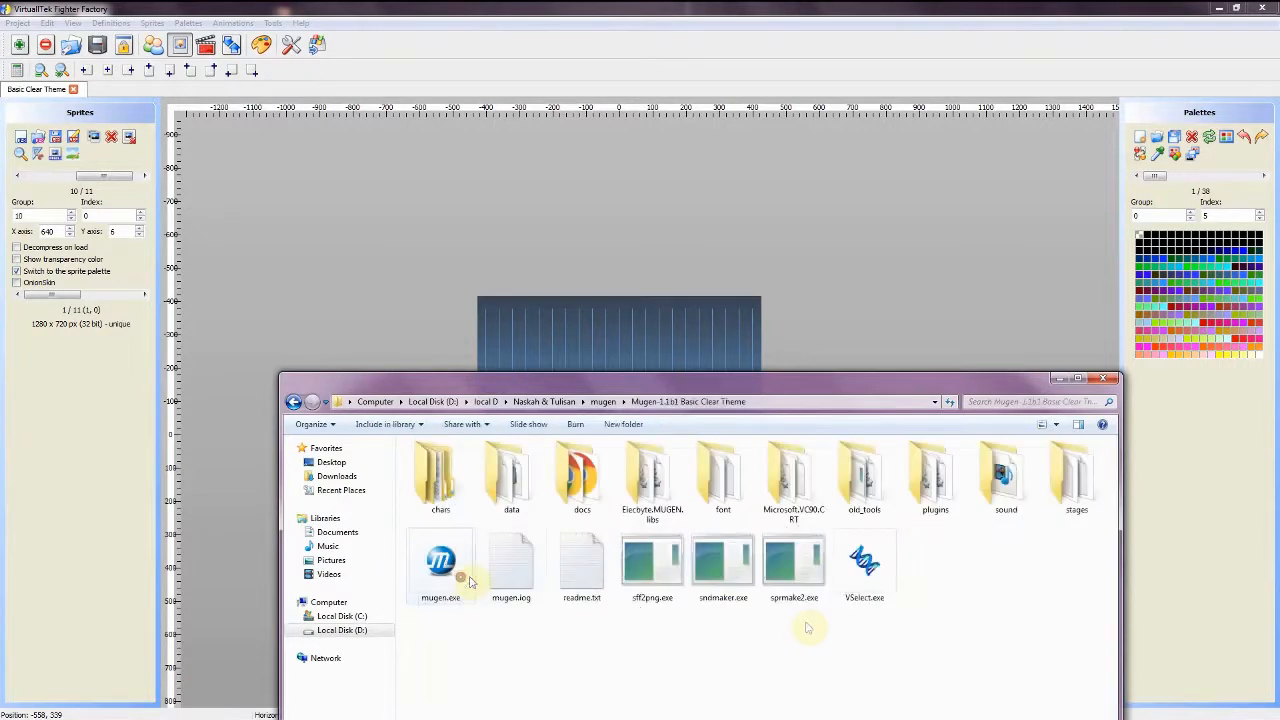
pyautogui.click(444, 566)
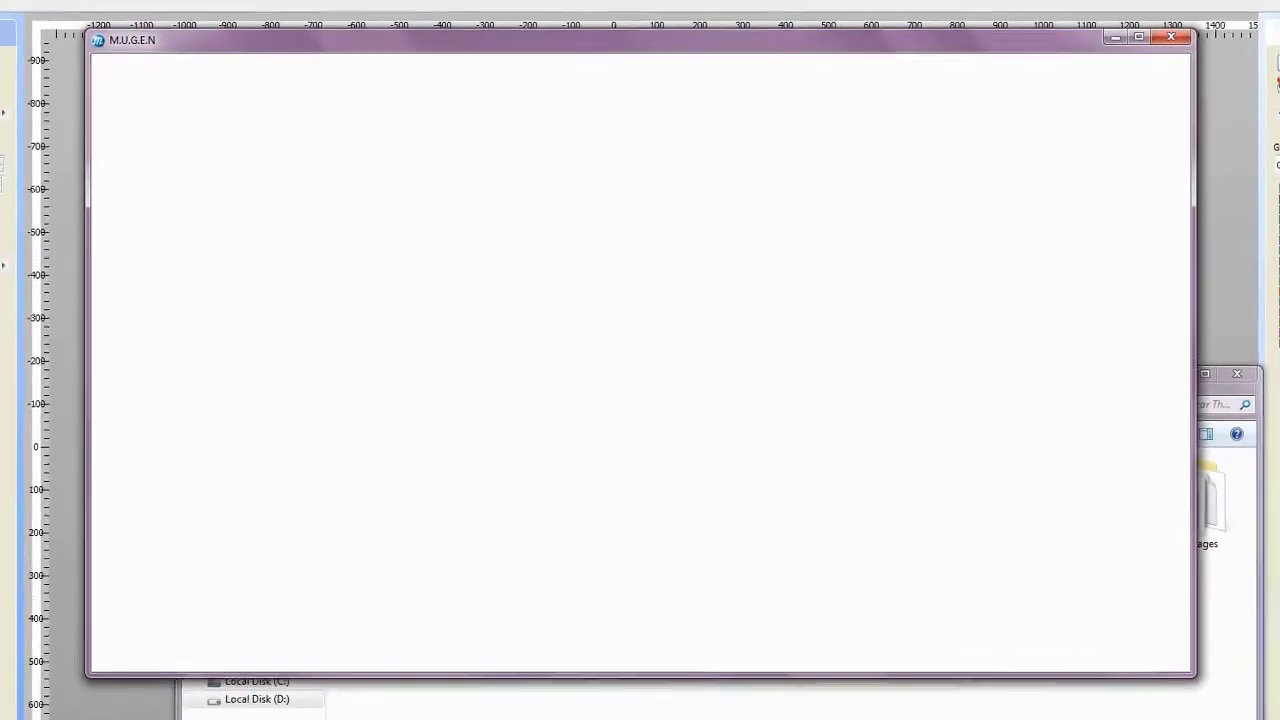
# Step: Browse the M.U.G.E.N main menu and open the Options screen to check its new background
pyautogui.press('Down')
pyautogui.press('Down')
pyautogui.press('Down')
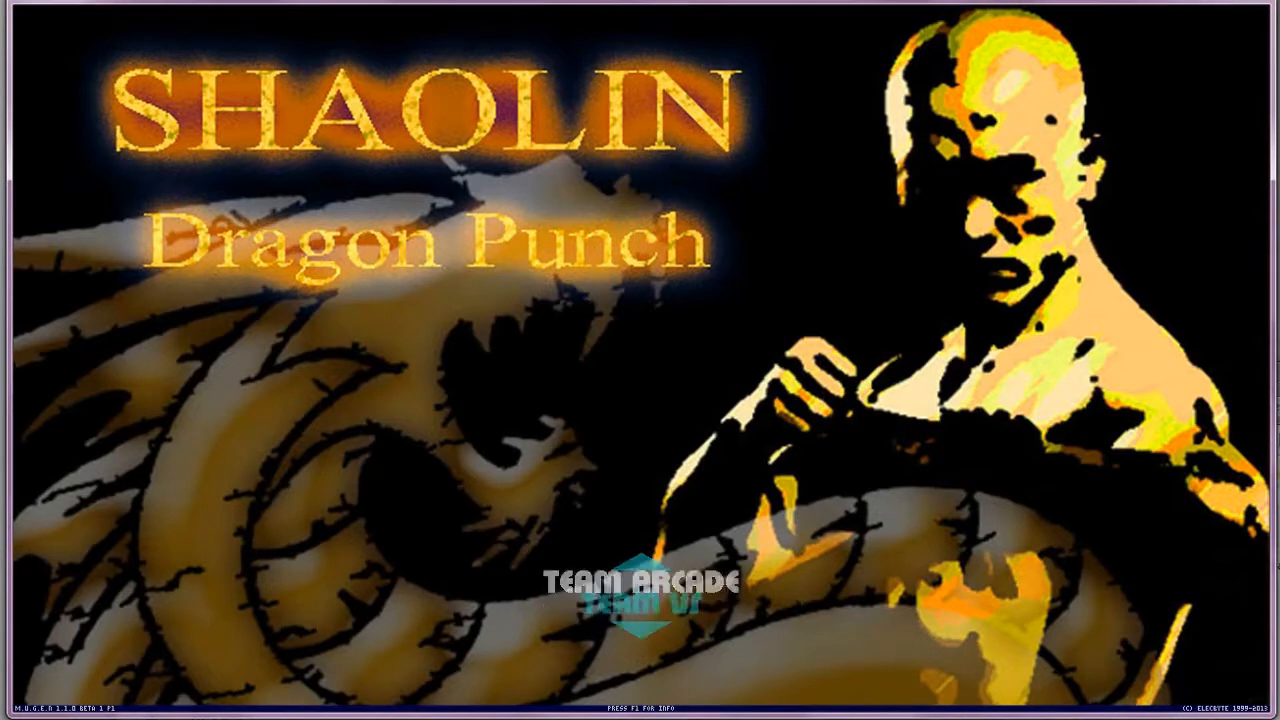
pyautogui.press('Up')
pyautogui.press('Up')
pyautogui.press('Up')
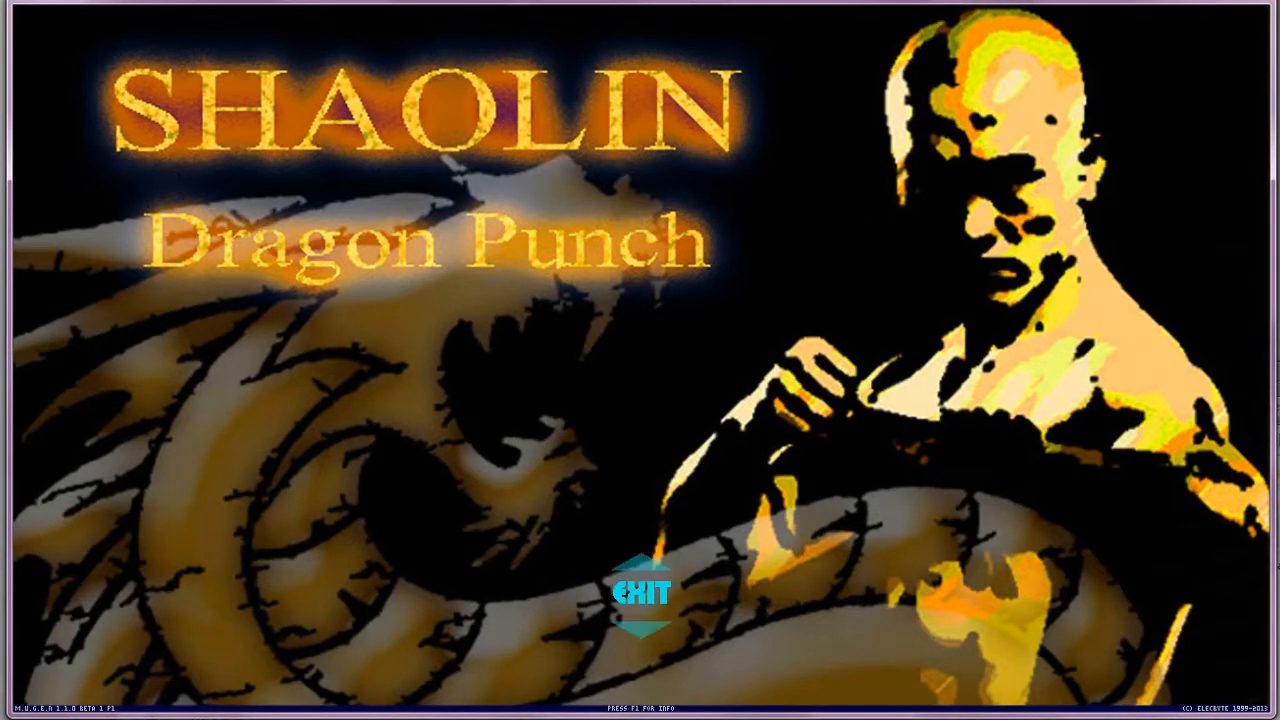
pyautogui.press('Up')
pyautogui.press('Return')
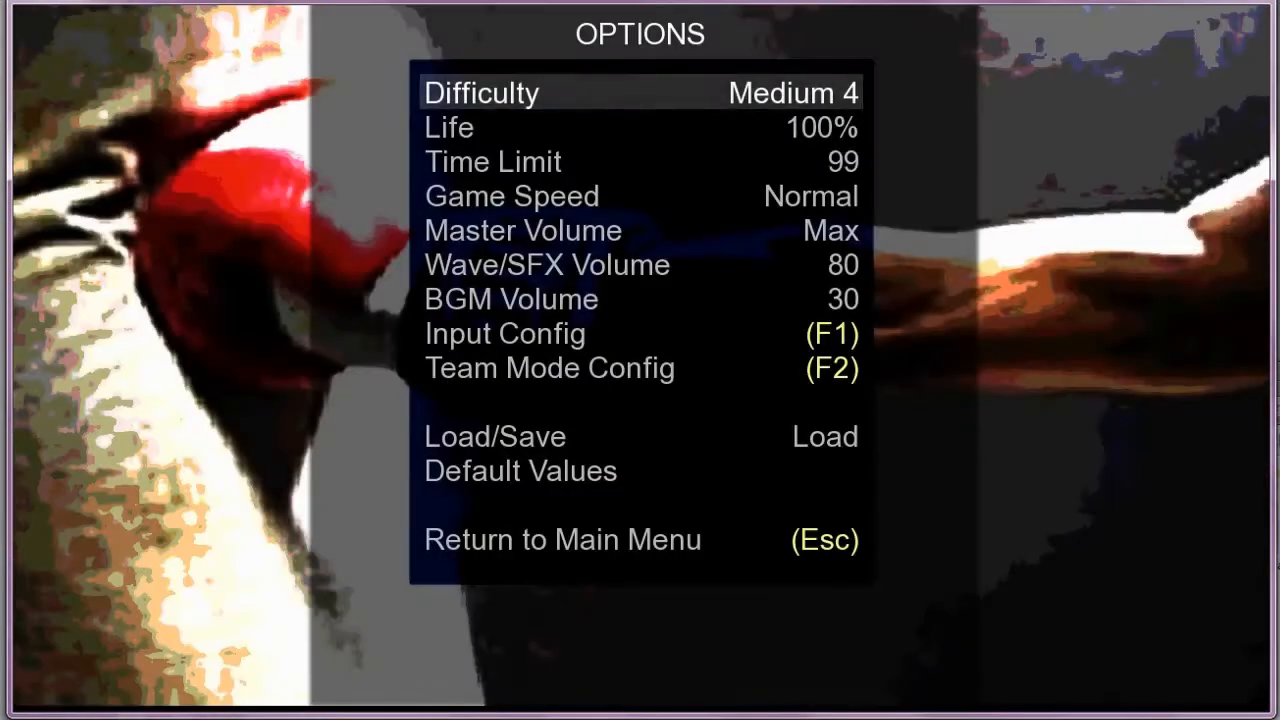
# Step: Step through the Options entries down to Load/Save and back over the new background, and return to the main menu
pyautogui.press('Down')
pyautogui.press('Down')
pyautogui.press('Down')
pyautogui.press('Down')
pyautogui.press('Down')
pyautogui.press('Down')
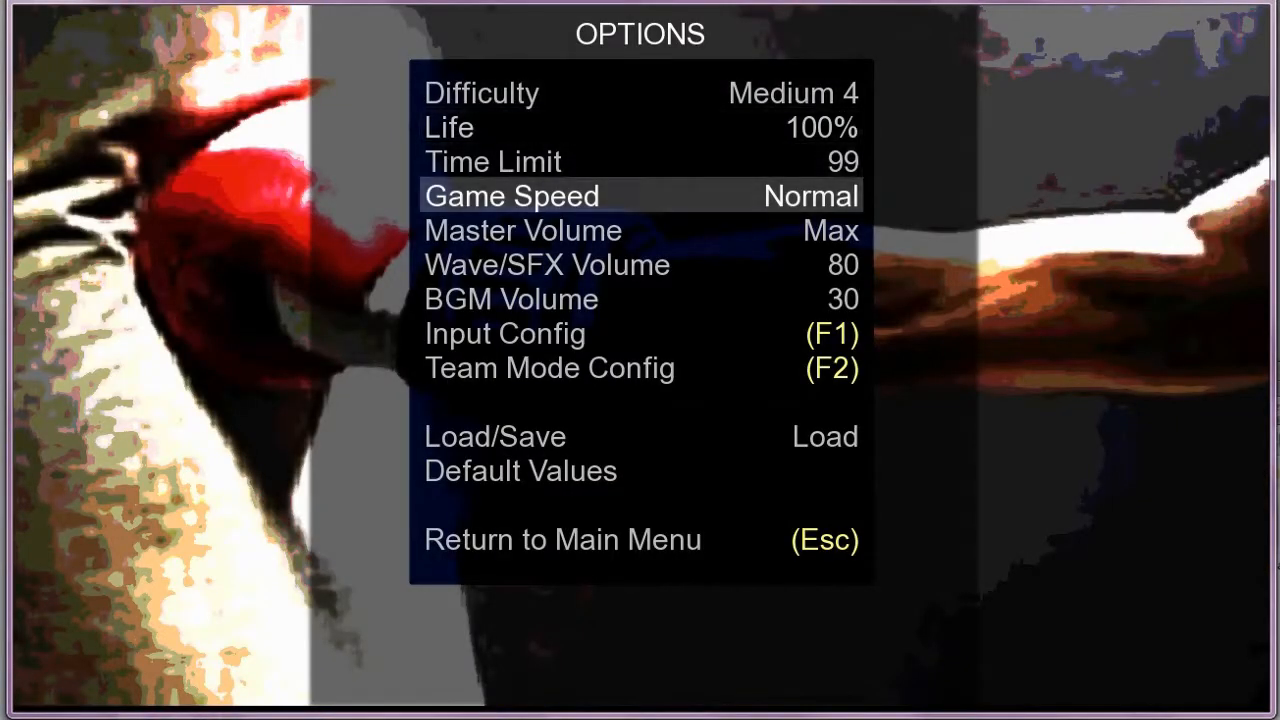
pyautogui.press('Down')
pyautogui.press('Down')
pyautogui.press('Down')
pyautogui.press('Down')
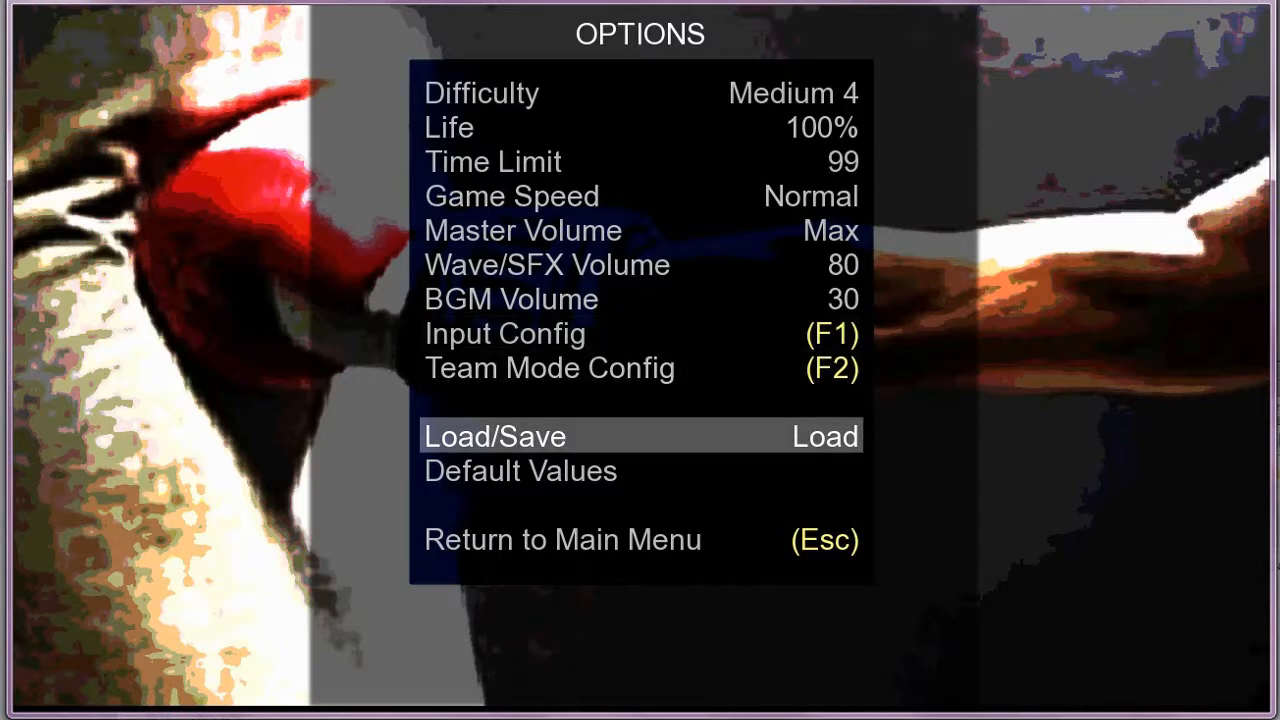
pyautogui.press('Up')
pyautogui.press('Up')
pyautogui.press('Up')
pyautogui.press('Up')
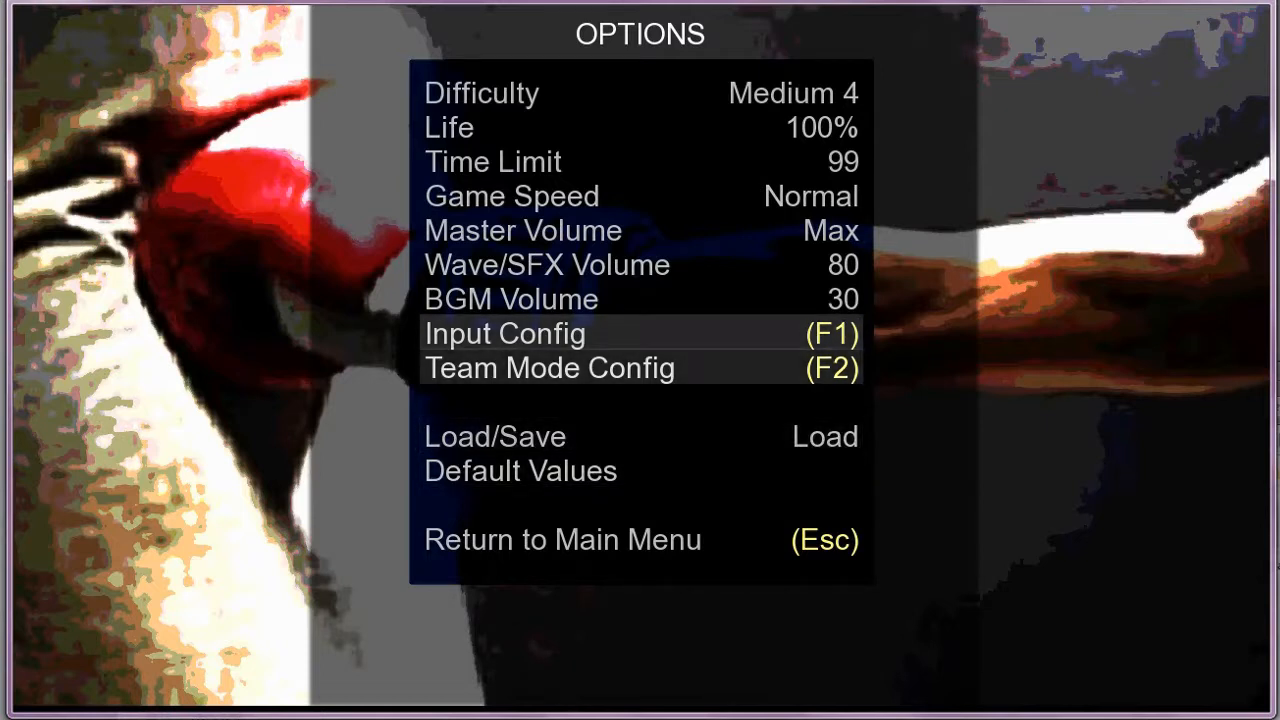
pyautogui.press('Escape')
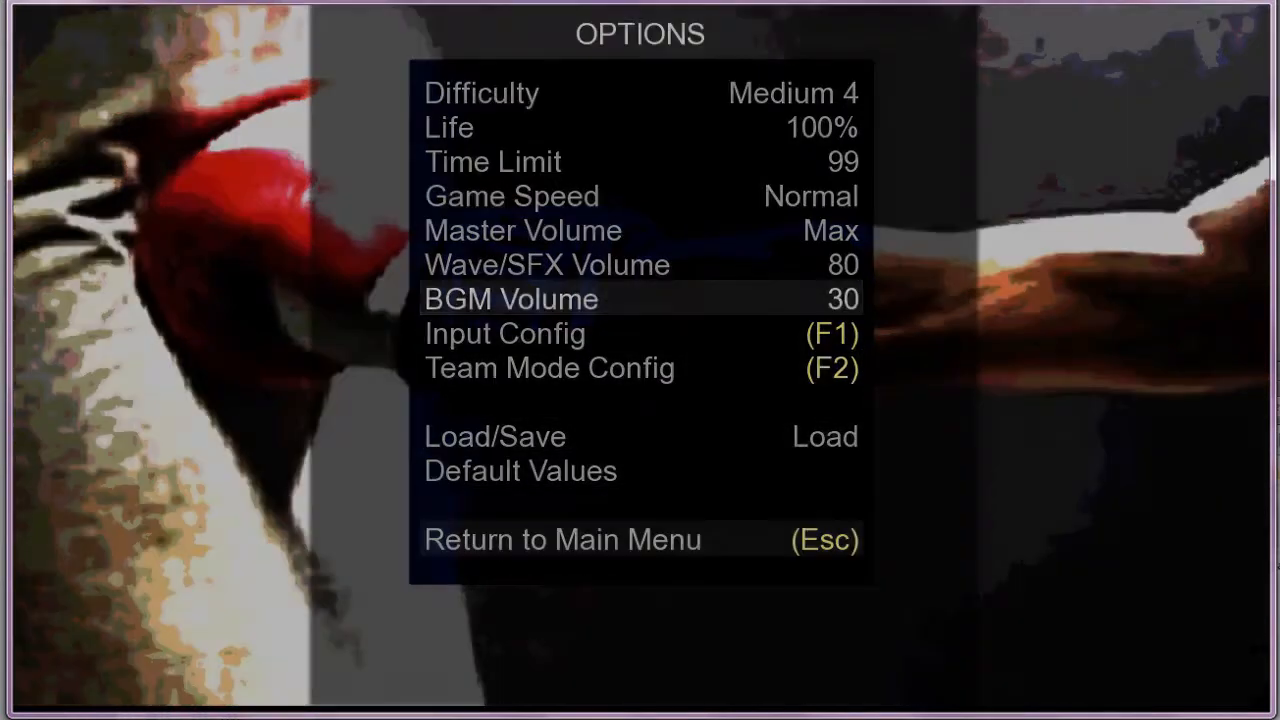
# Step: Choose ARCADE in the main menu to open the character select screen and check its background
pyautogui.press('Up')
pyautogui.press('Up')
pyautogui.press('Up')
pyautogui.press('Up')
pyautogui.press('Up')
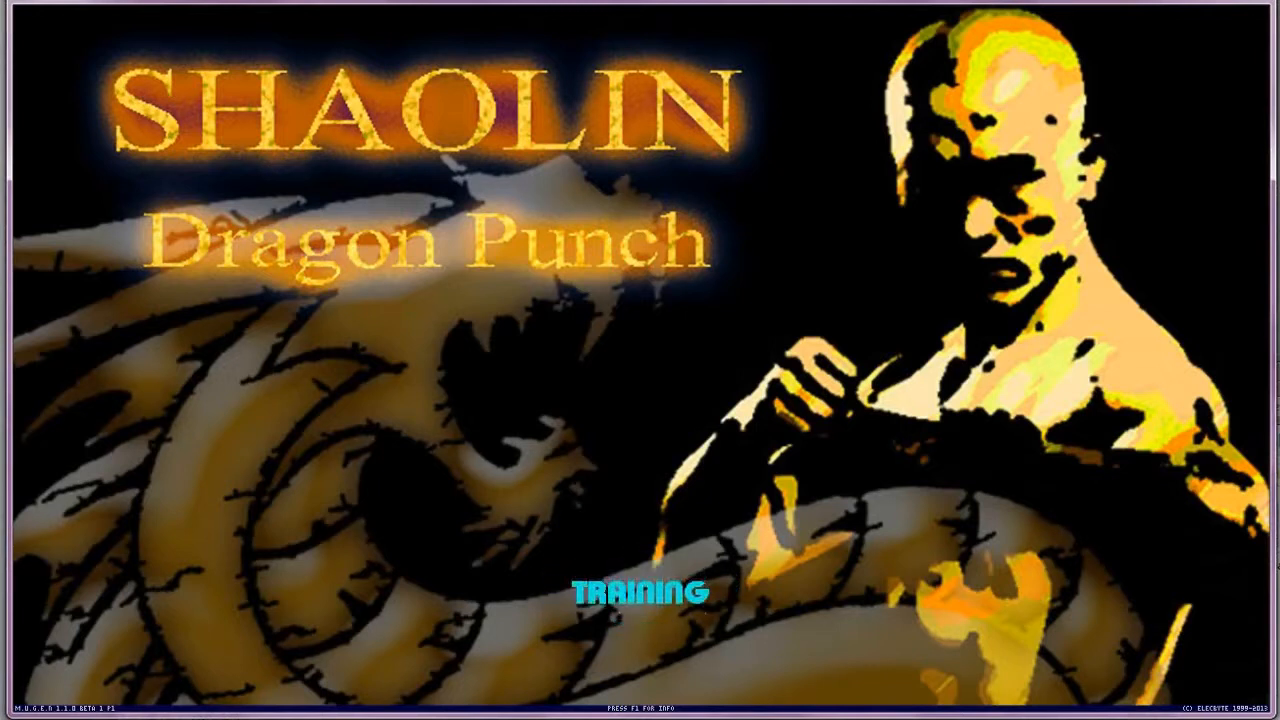
pyautogui.press('Up')
pyautogui.press('Up')
pyautogui.press('Up')
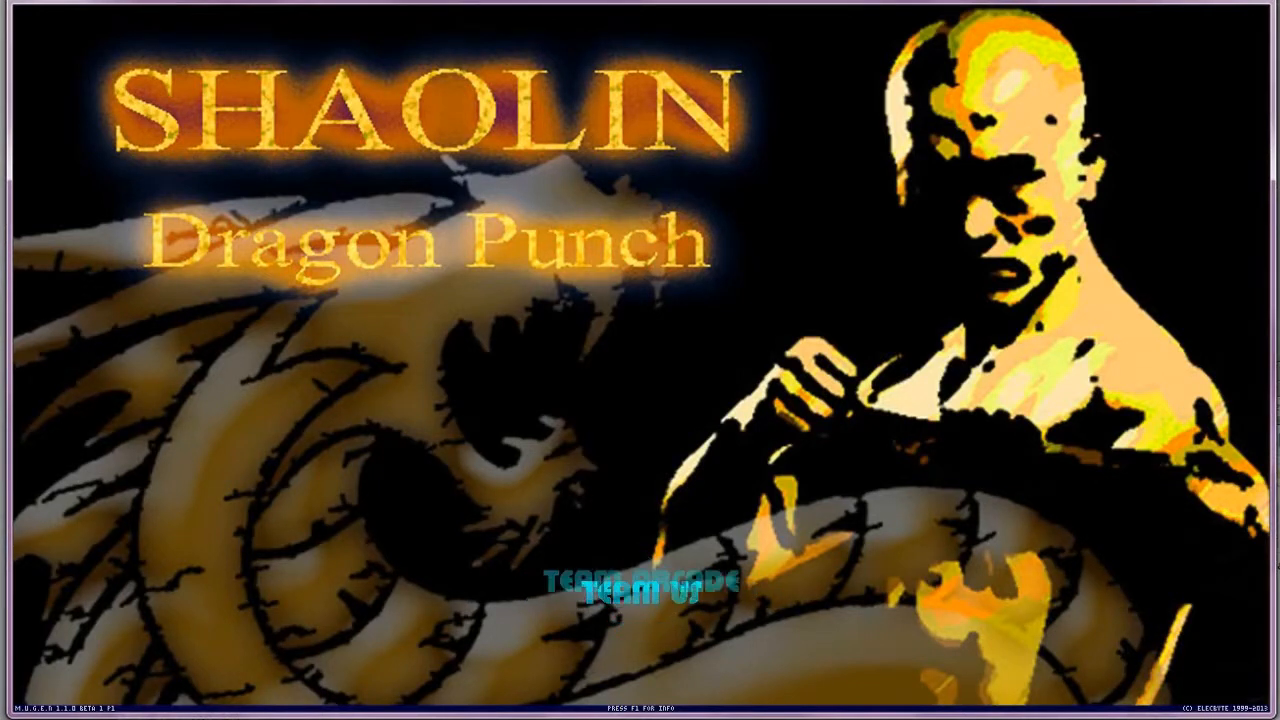
pyautogui.press('Up')
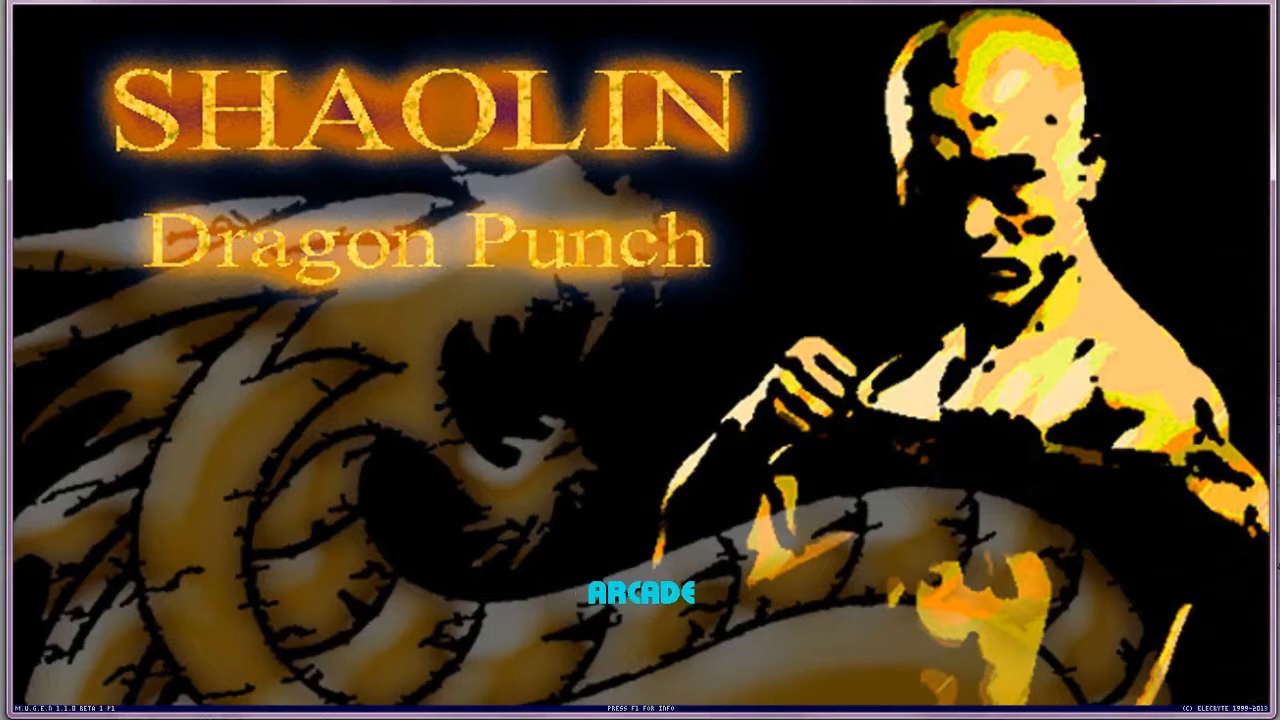
pyautogui.press('Return')
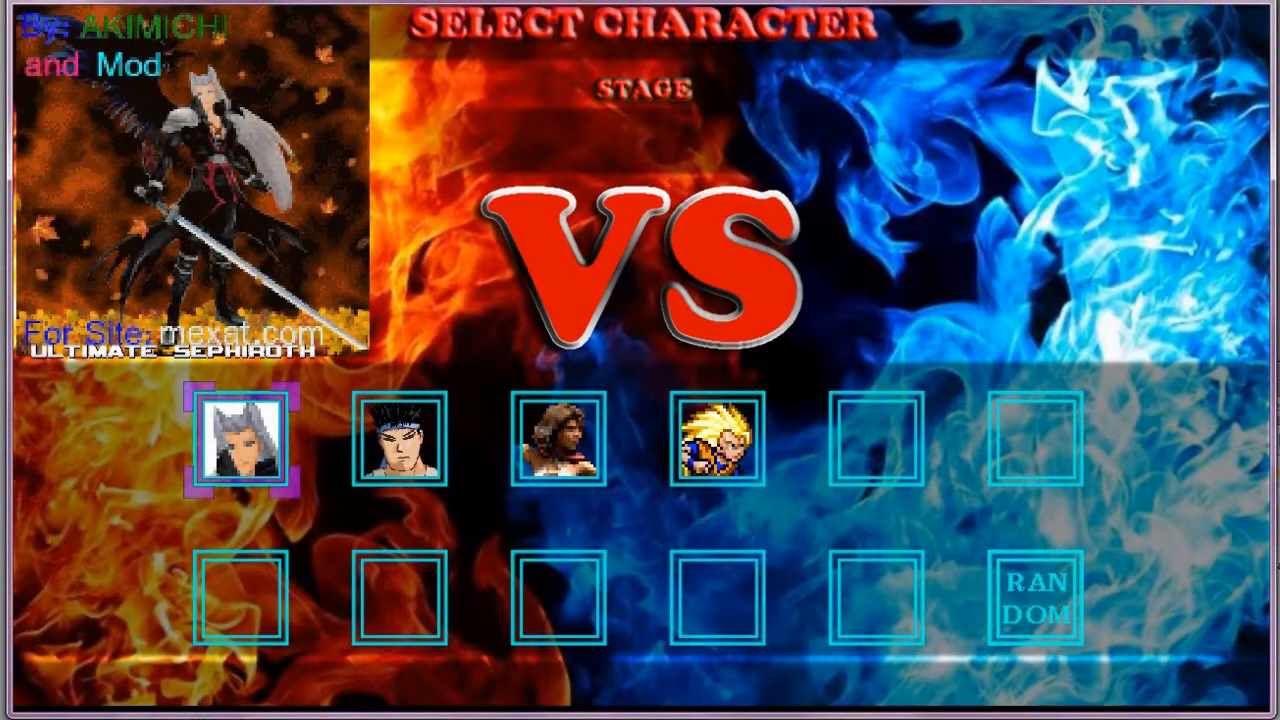
# Step: Browse the character slots, choose Kung Fu Man, and start the arcade game
pyautogui.press('Right')
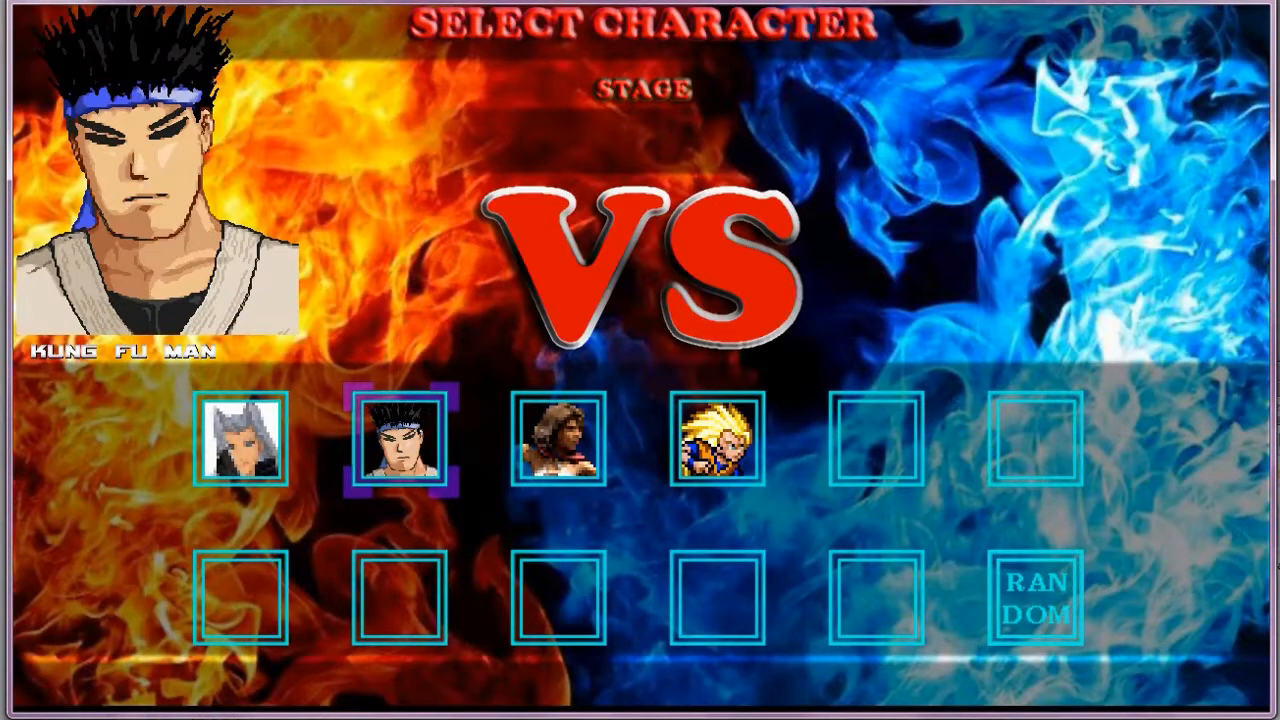
pyautogui.press('Right')
pyautogui.press('Right')
pyautogui.press('Left')
pyautogui.press('Left')
pyautogui.press('Return')
pyautogui.press('Return')
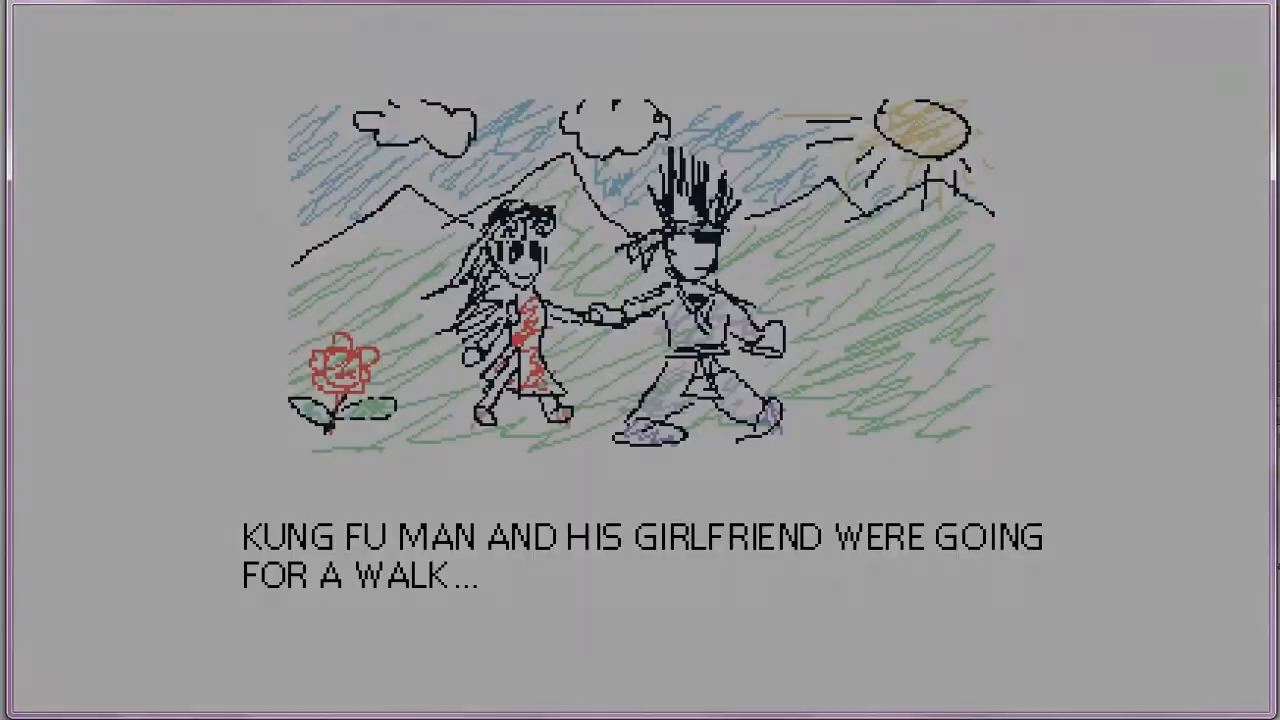
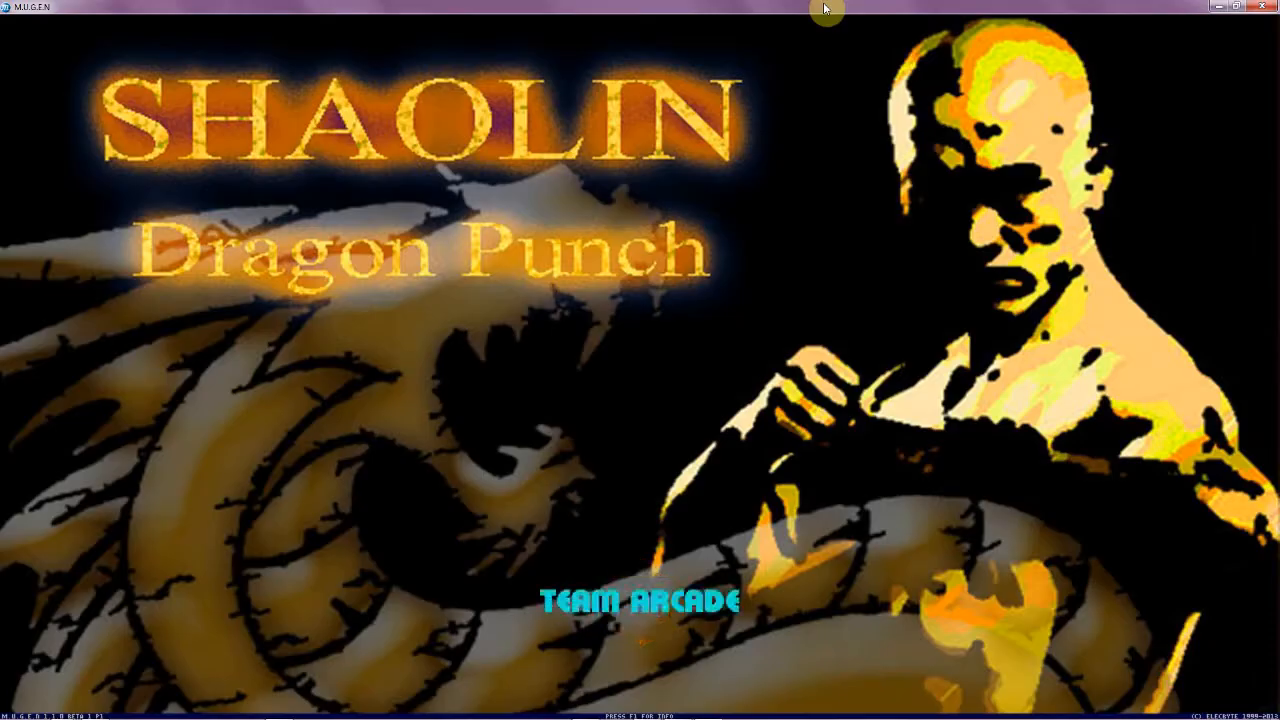
# Step: Cycle through the main menu entries in both directions to examine the color of the active item text
pyautogui.press('Down')
pyautogui.press('Down')
pyautogui.press('Down')
pyautogui.press('Down')
pyautogui.press('Down')
pyautogui.press('Down')
pyautogui.press('Down')
pyautogui.press('Down')
pyautogui.press('Down')
pyautogui.press('Down')
pyautogui.press('Down')
pyautogui.press('Up')
pyautogui.press('Up')
pyautogui.press('Down')
pyautogui.press('Down')
pyautogui.press('Down')
pyautogui.press('Down')
pyautogui.press('Down')
pyautogui.press('Down')
pyautogui.press('Down')
pyautogui.press('Down')
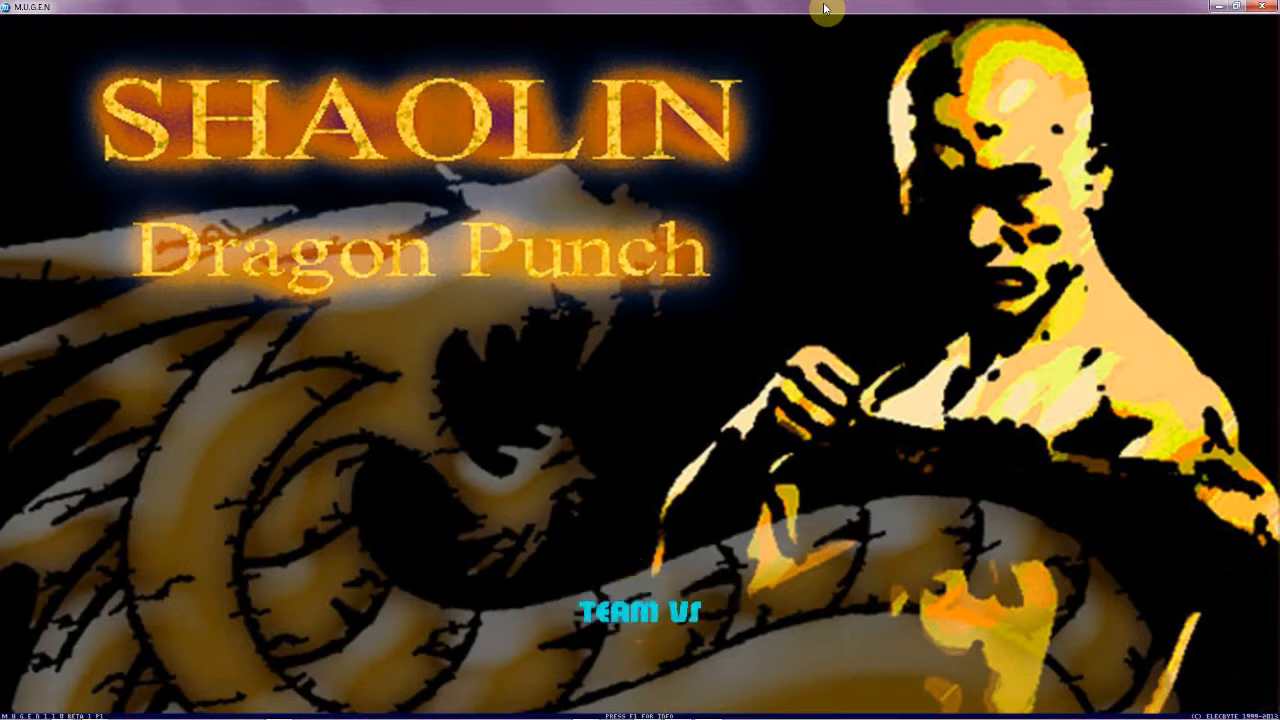
pyautogui.press('Up')
pyautogui.press('Up')
pyautogui.press('Up')
pyautogui.press('Up')
pyautogui.press('Up')
pyautogui.press('Up')
pyautogui.press('Up')
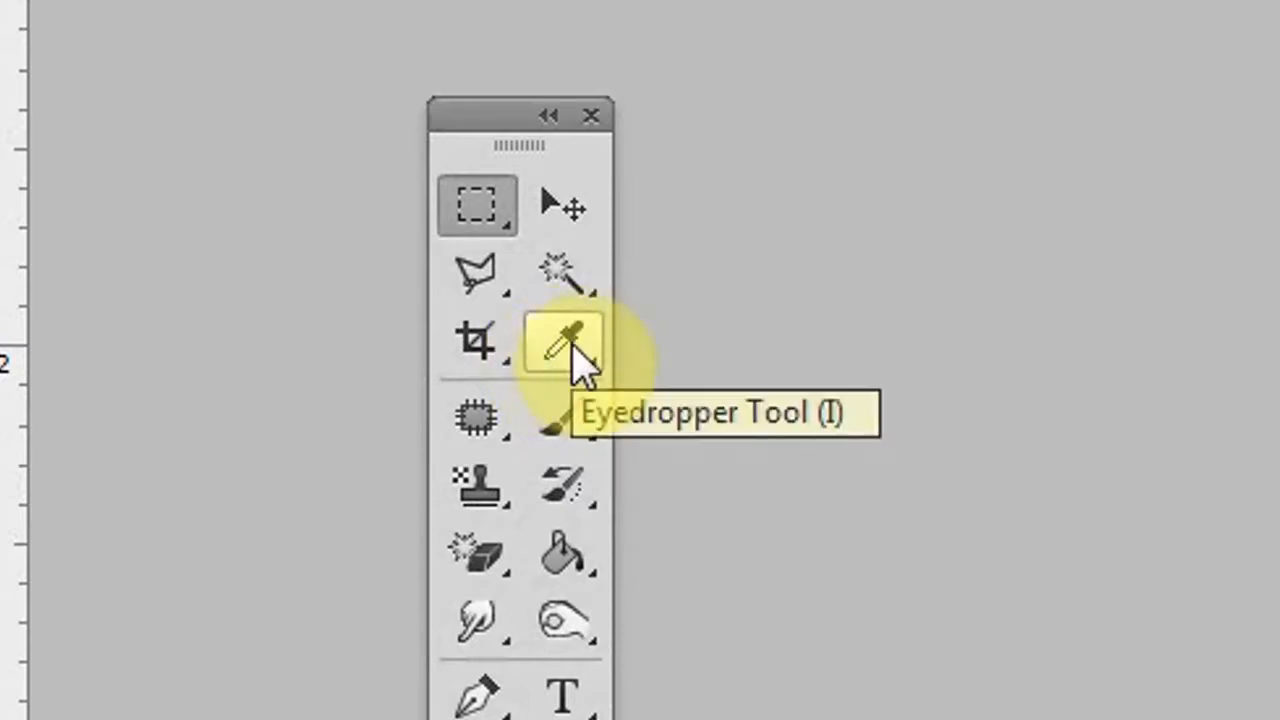
# Step: Switch to Photoshop, sample the arrow's light orange with the Eyedropper, and open the foreground color's values
pyautogui.click(580, 360)
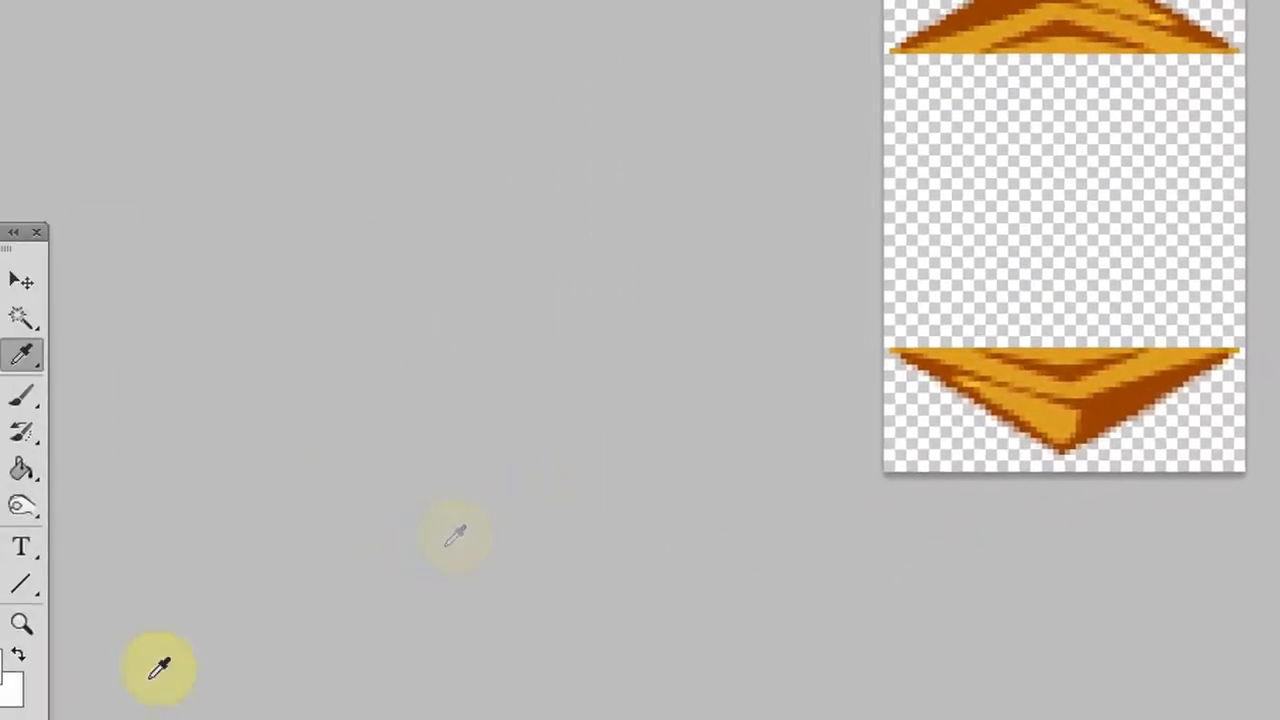
pyautogui.click(248, 585)
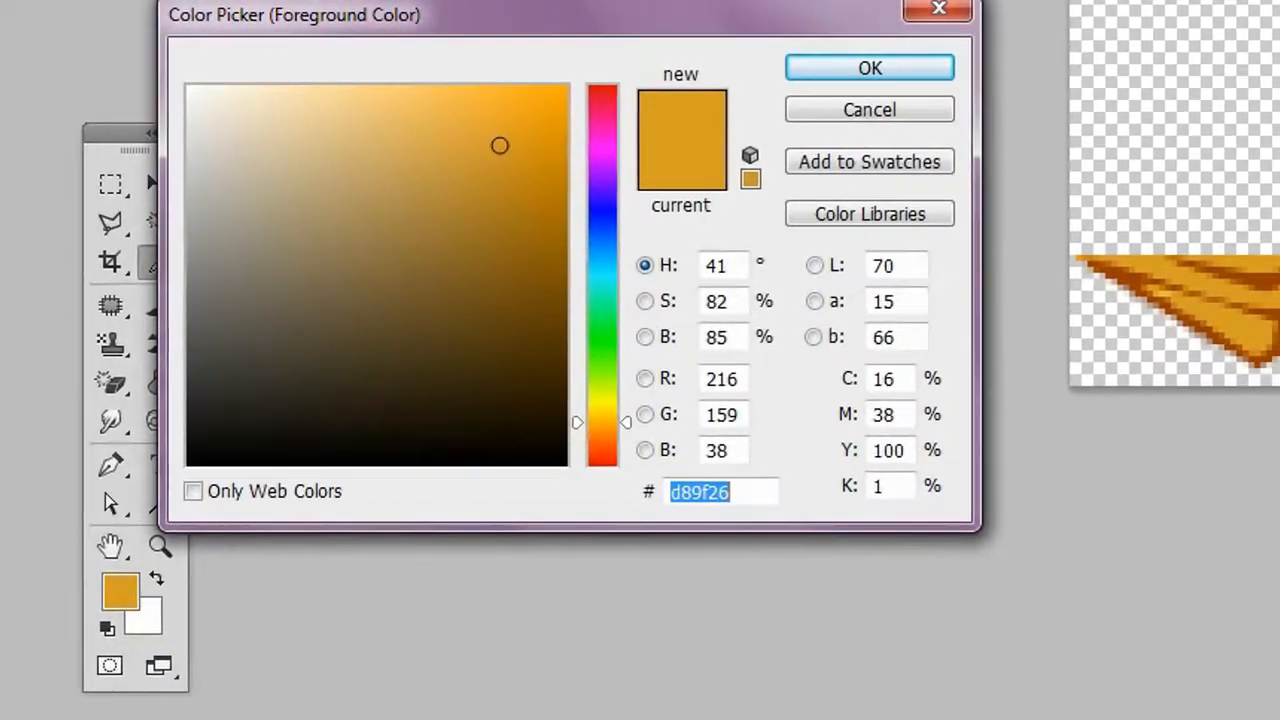
# Step: Open a blank Notepad document and copy the sampled color's red value, 216, into it
pyautogui.press('super')
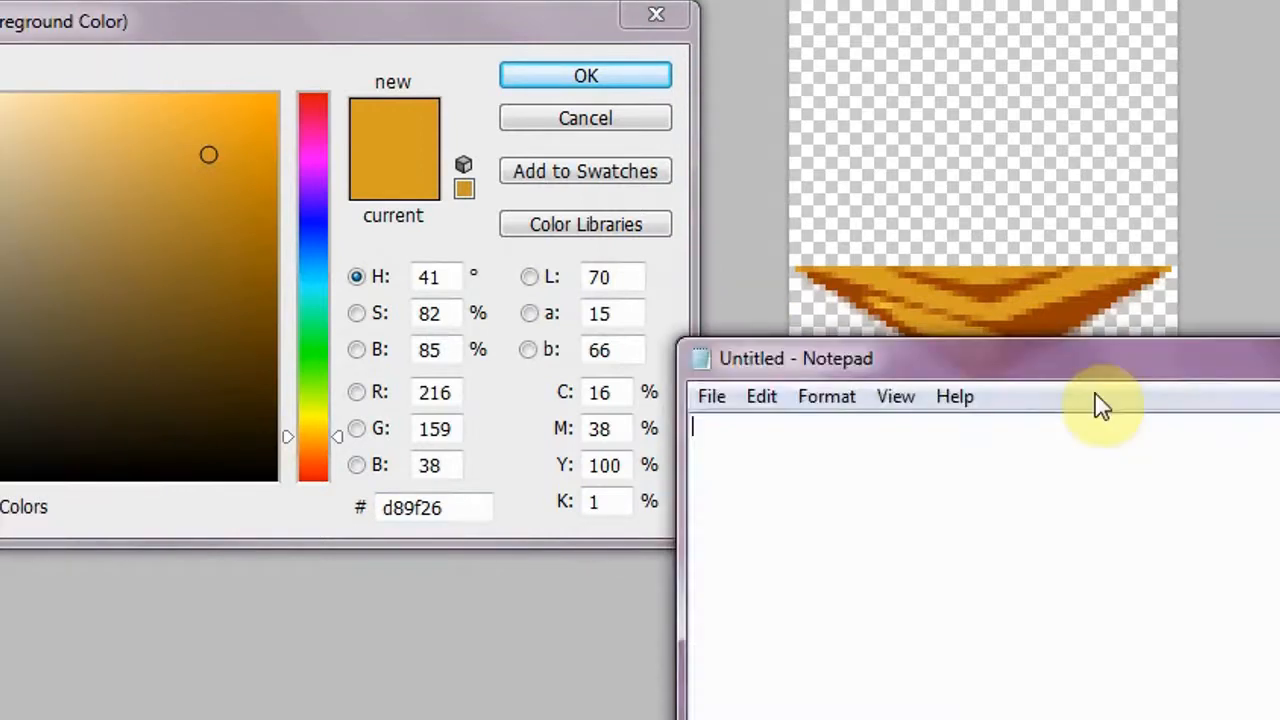
pyautogui.click(449, 393)
pyautogui.doubleClick(449, 393)
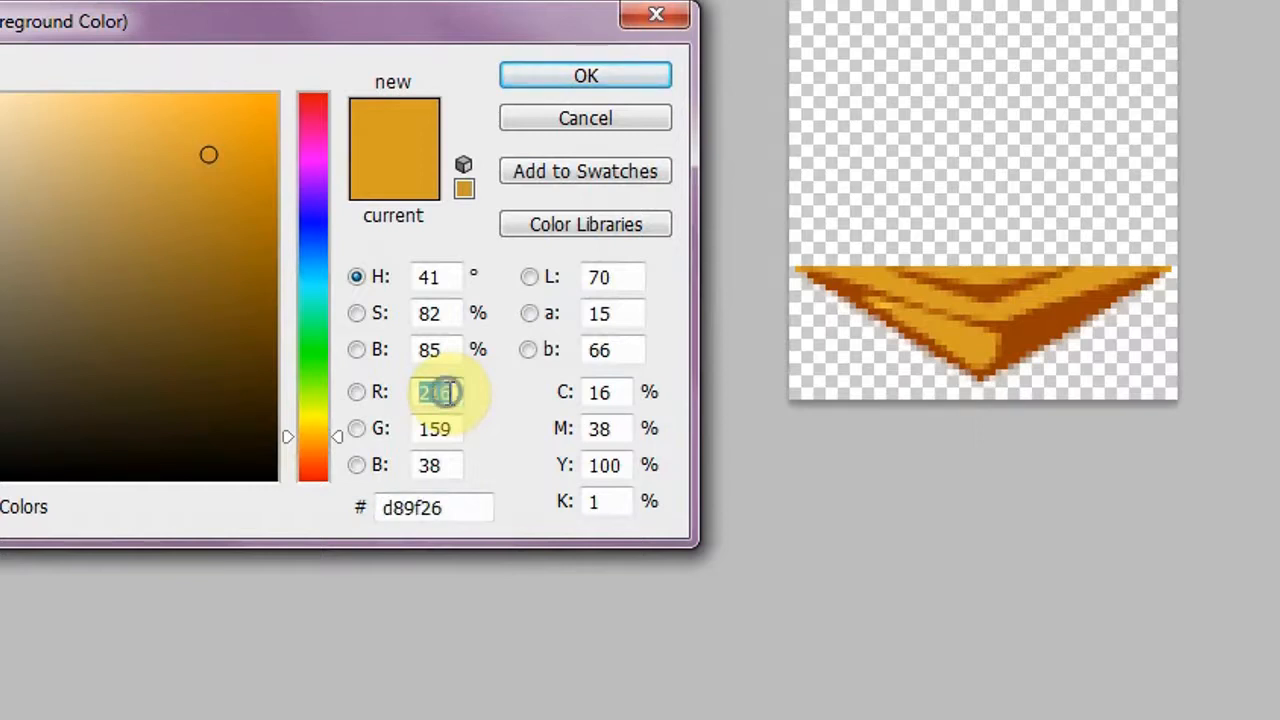
pyautogui.rightClick(447, 393)
pyautogui.click(495, 492)
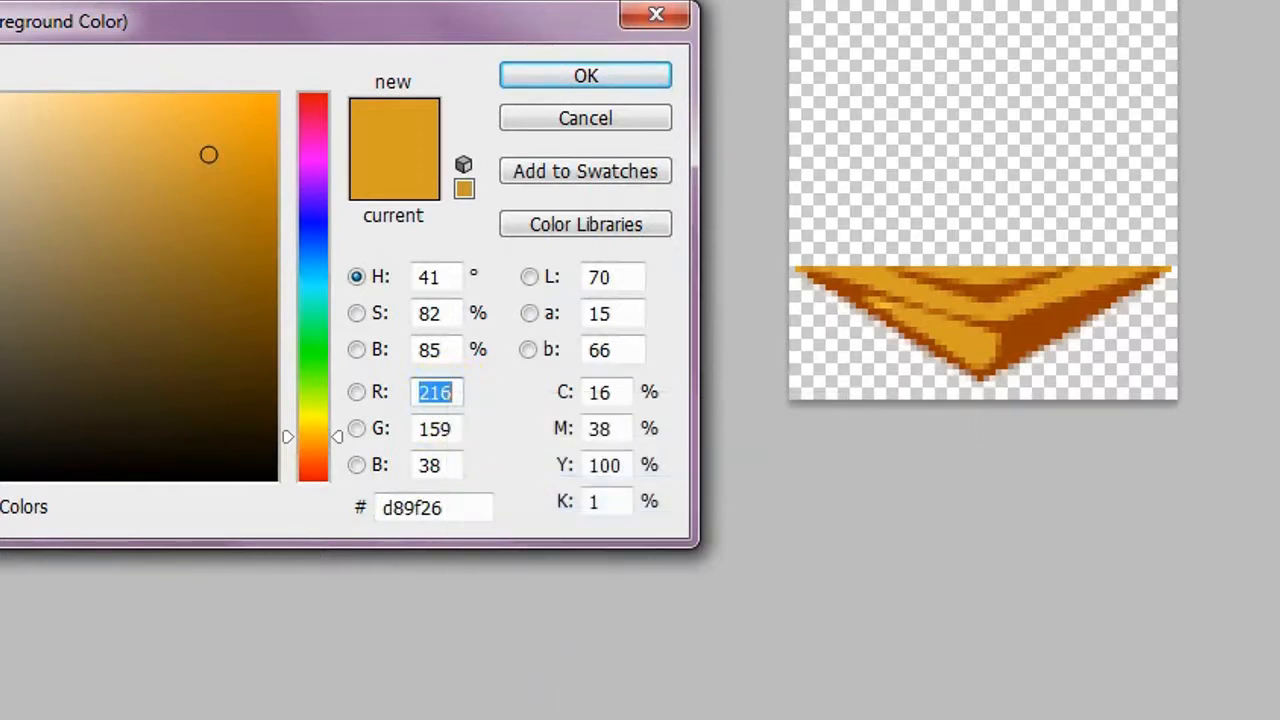
pyautogui.rightClick(1096, 474)
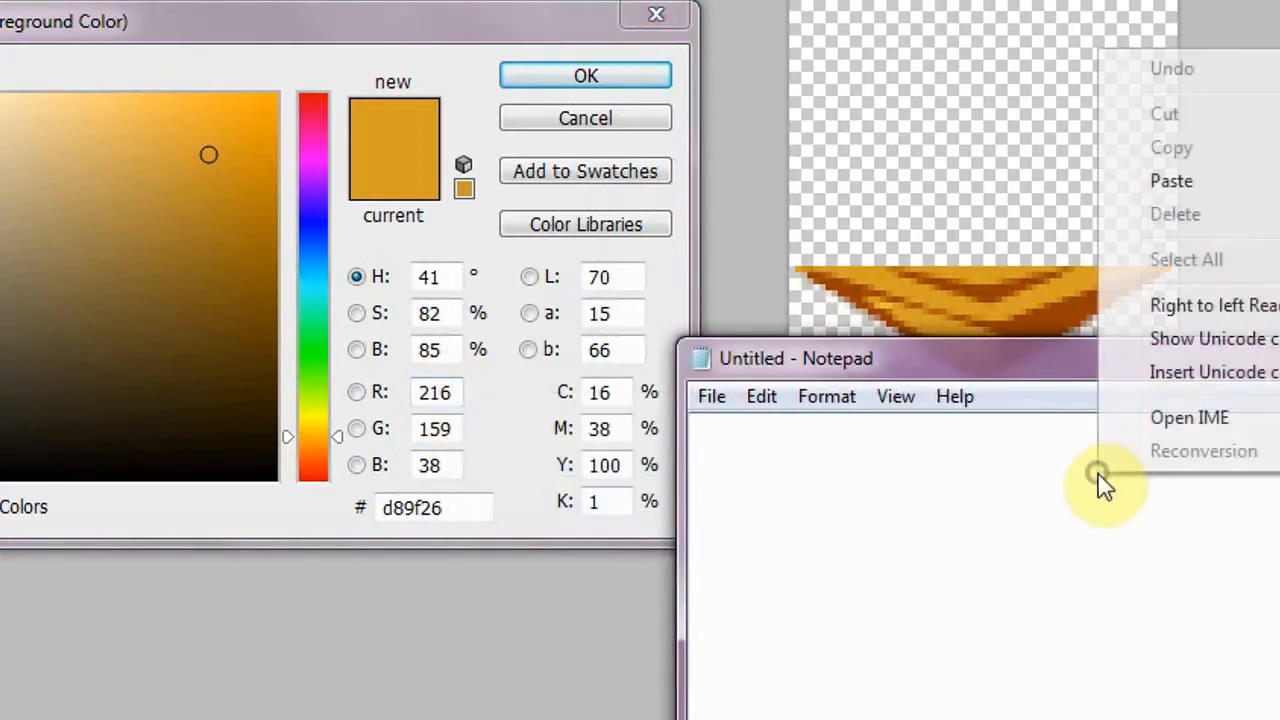
pyautogui.click(1172, 181)
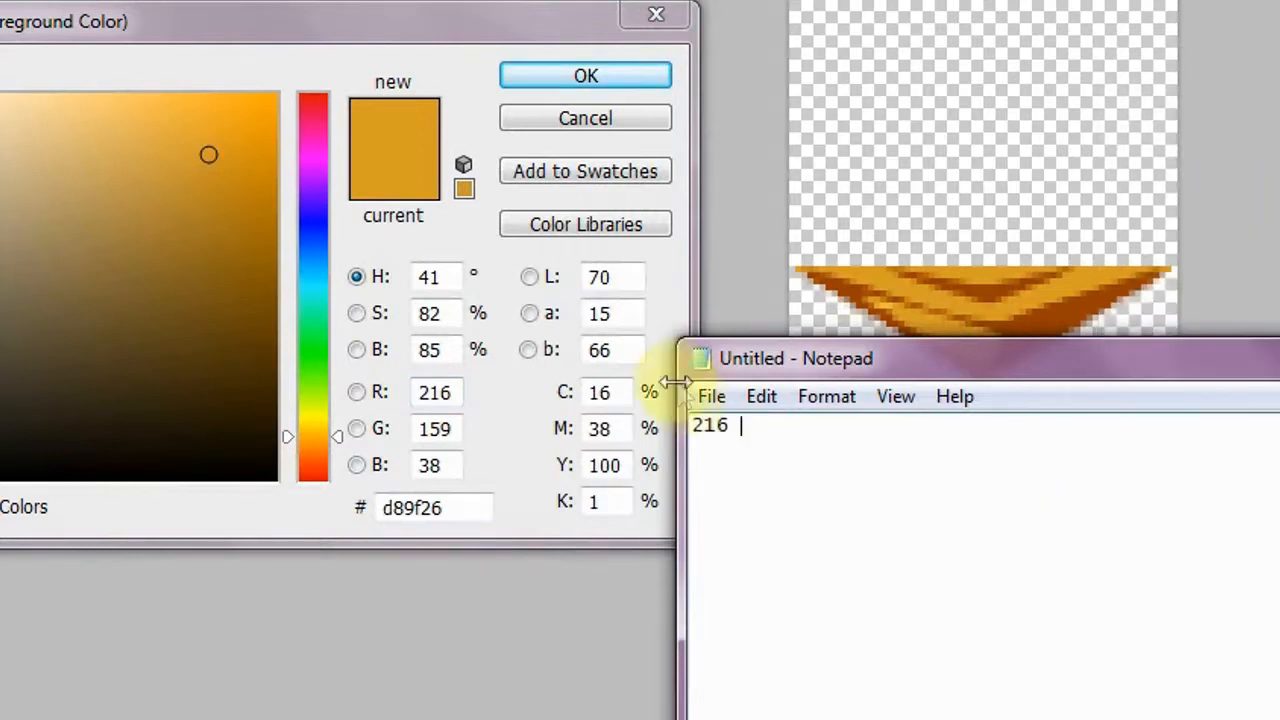
# Step: Copy the sampled color's green value, 159, into the Notepad document after the red value
pyautogui.click(436, 430)
pyautogui.click(436, 430)
pyautogui.doubleClick(436, 430)
pyautogui.rightClick(436, 432)
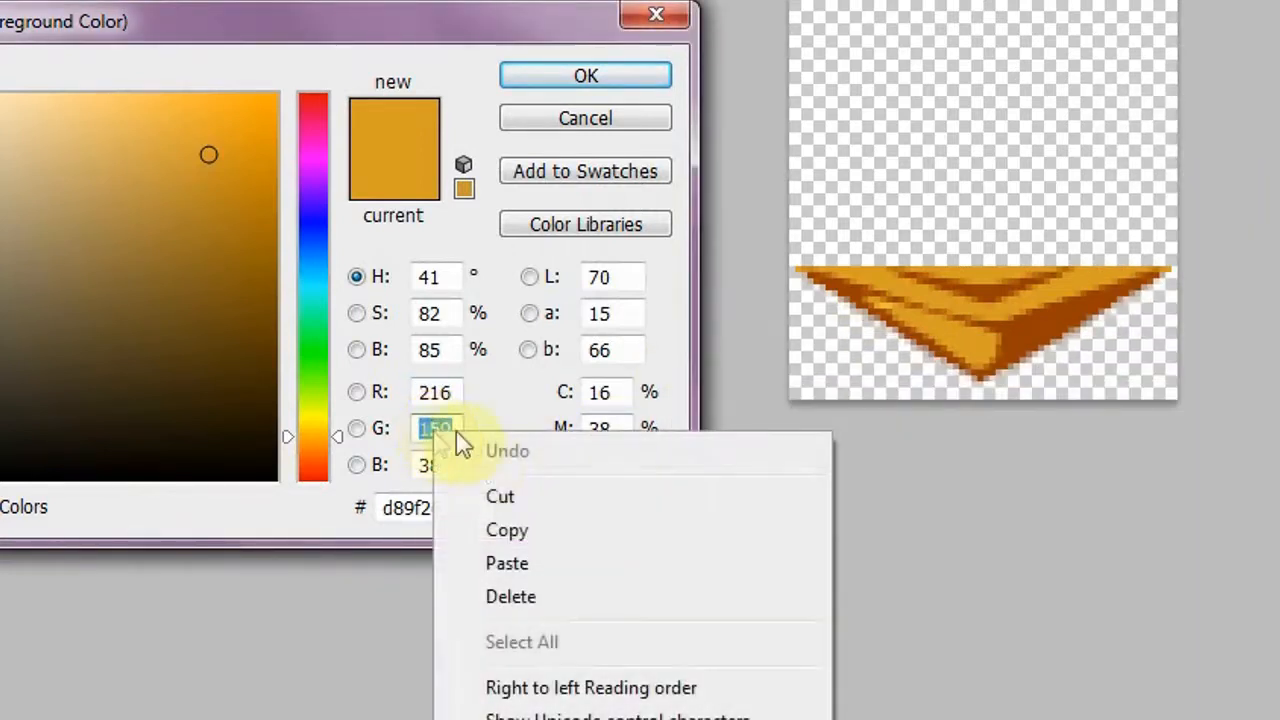
pyautogui.click(575, 532)
pyautogui.hotkey('alt', 'Tab')
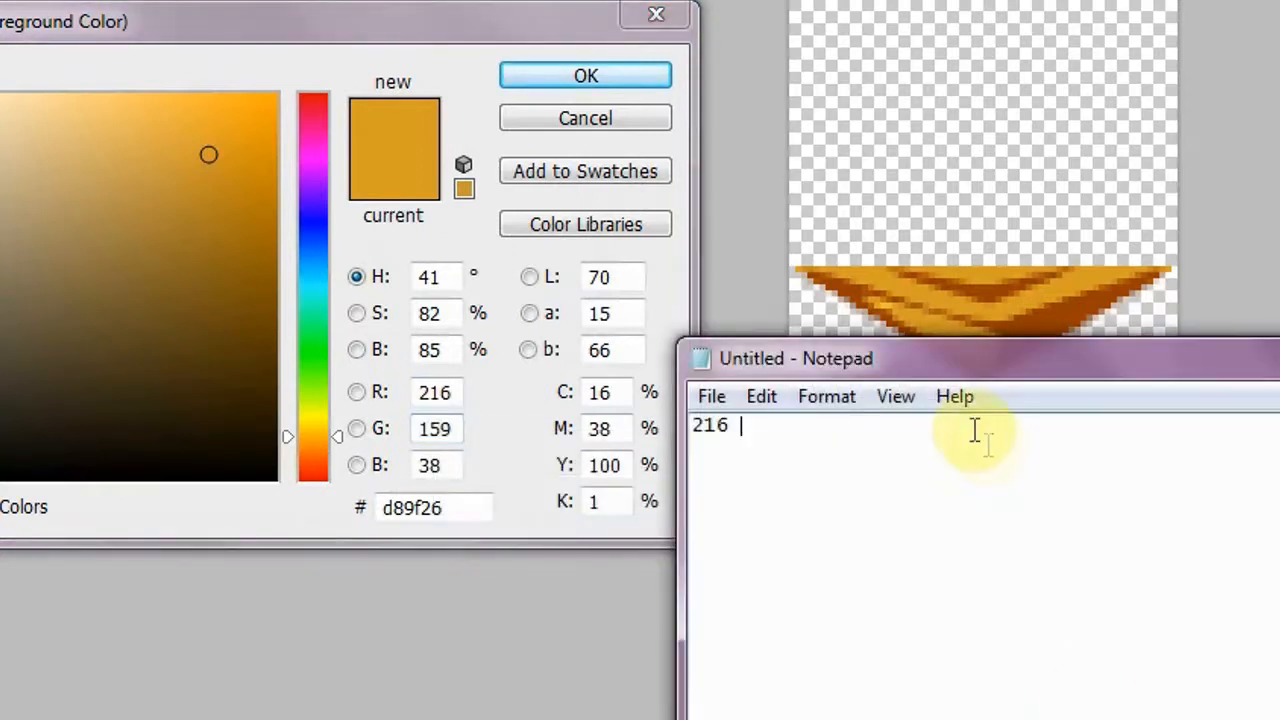
pyautogui.rightClick(957, 438)
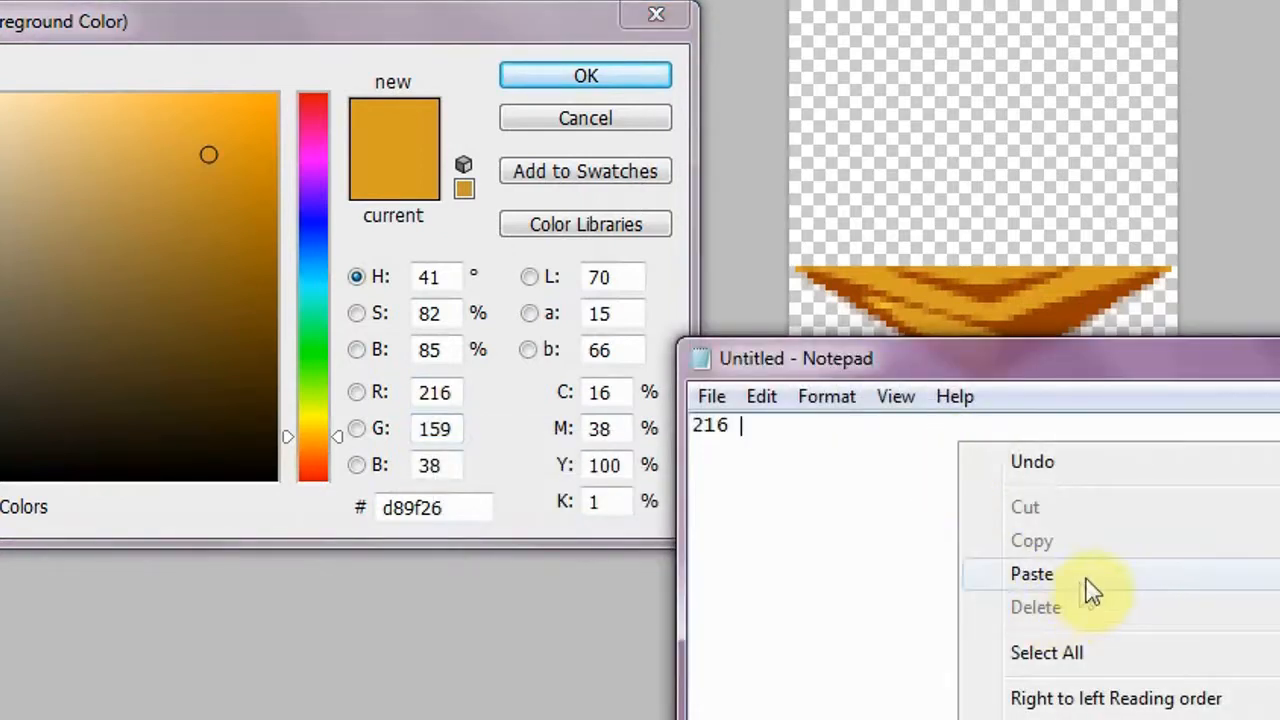
pyautogui.click(1066, 574)
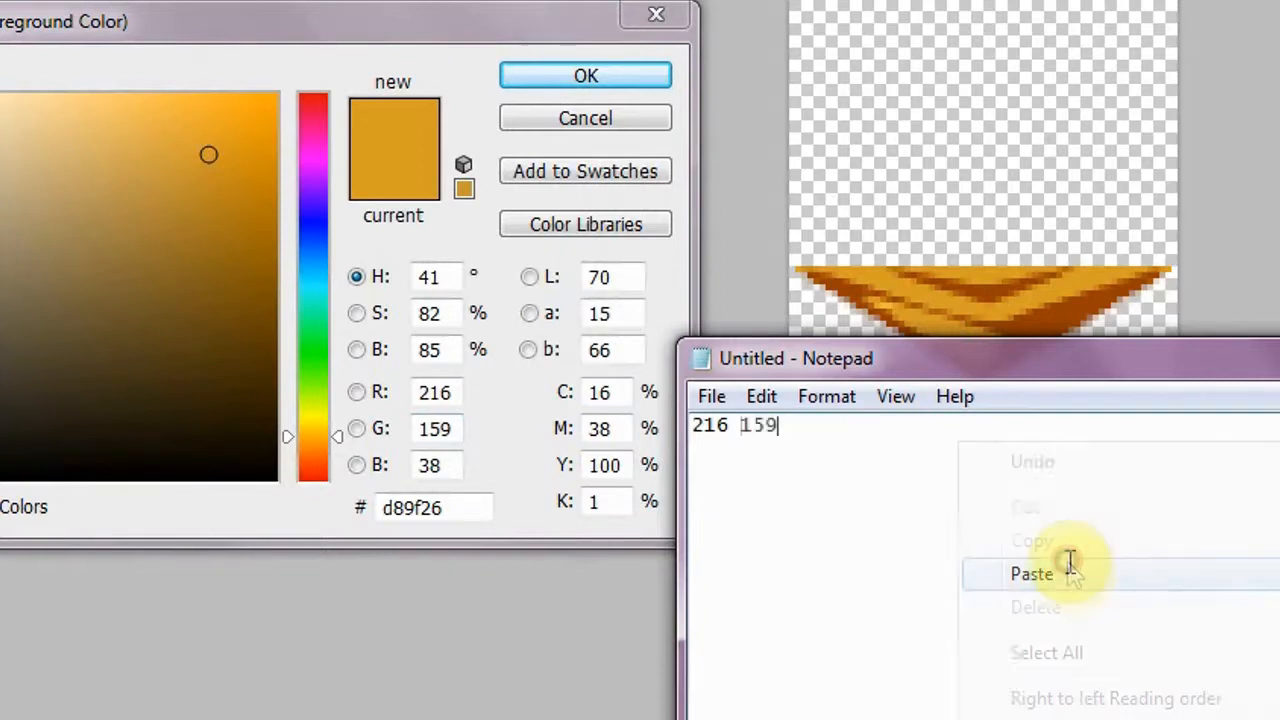
# Step: Copy the sampled color's blue value, 38, into the Notepad document after the green value
pyautogui.click(436, 465)
pyautogui.doubleClick(436, 463)
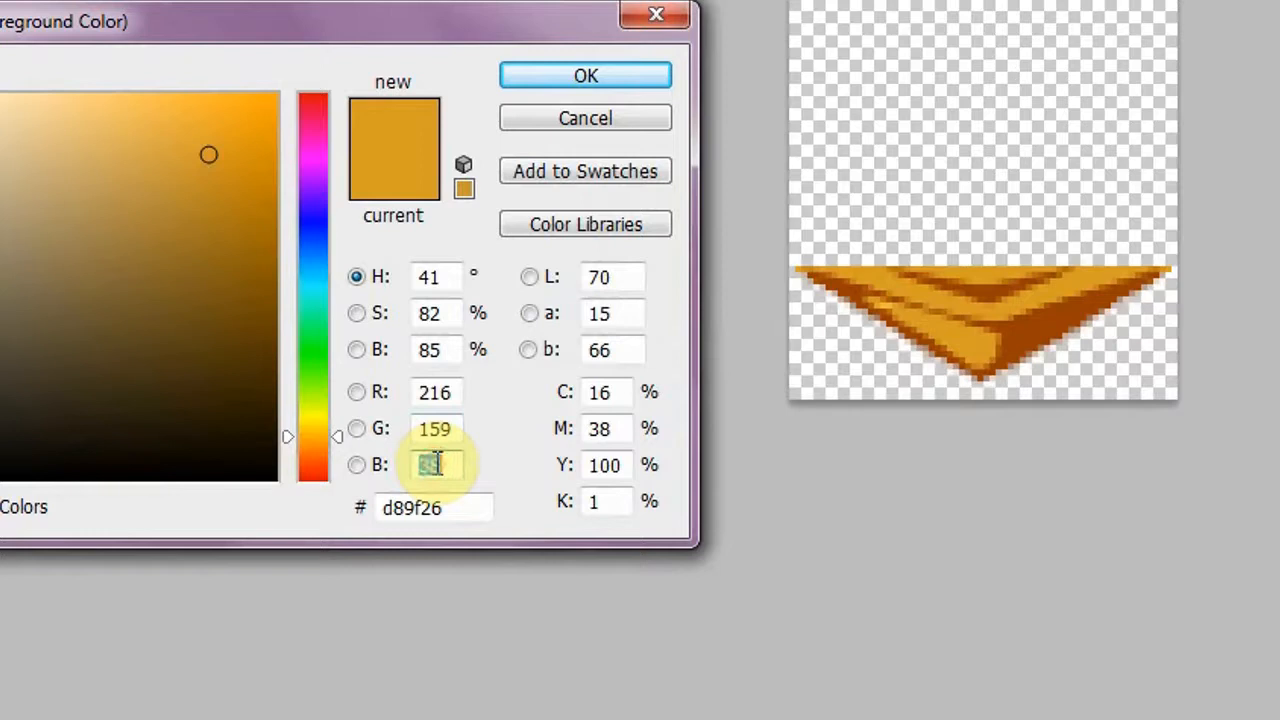
pyautogui.rightClick(434, 463)
pyautogui.click(584, 140)
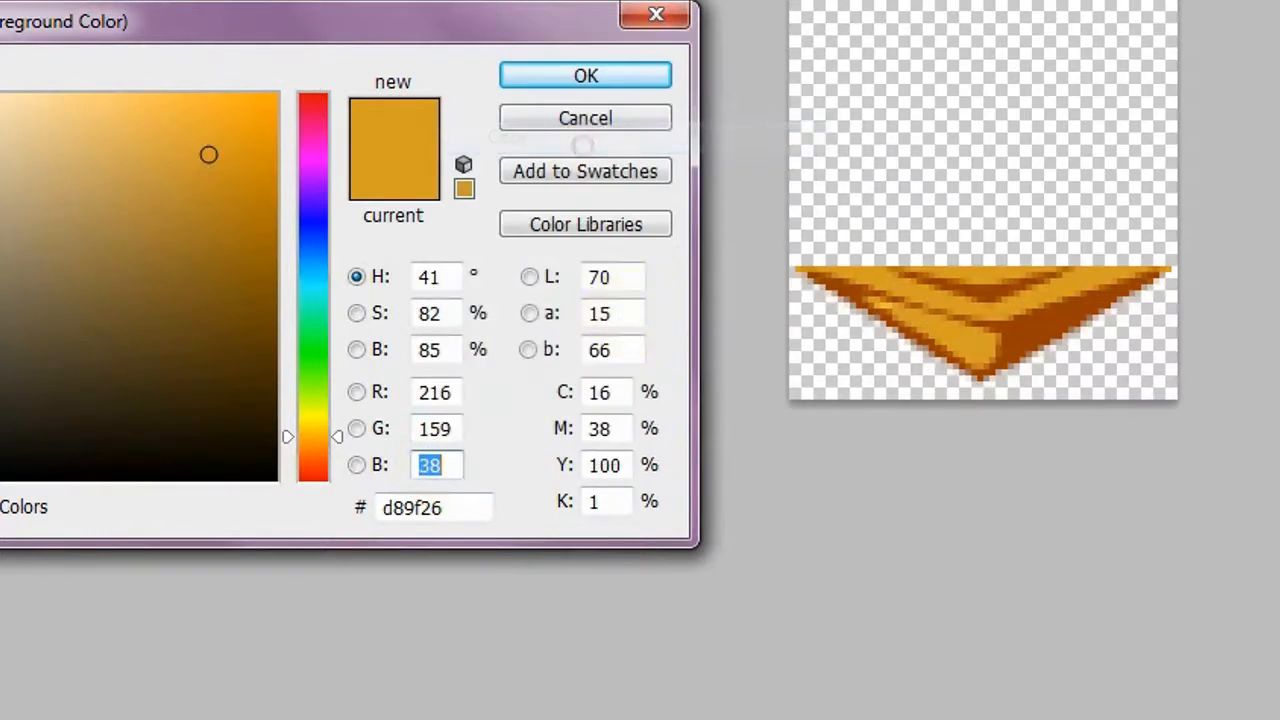
pyautogui.hotkey('alt', 'Tab')
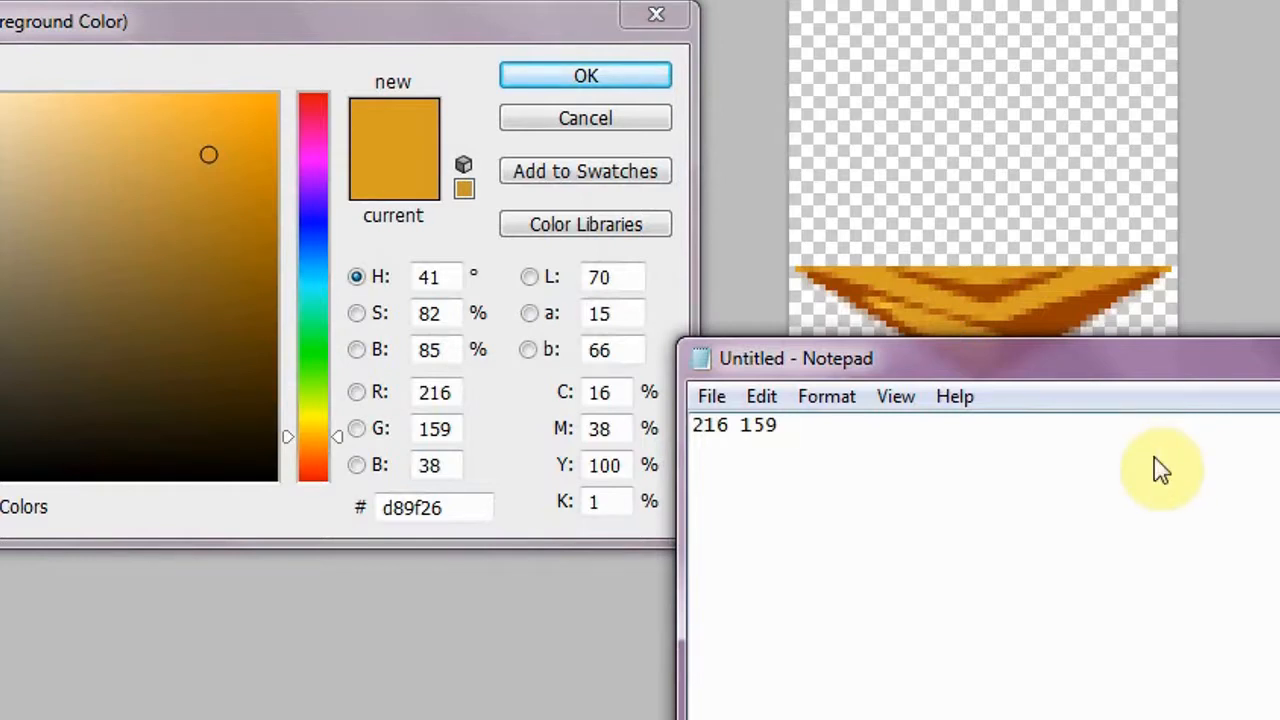
pyautogui.hotkey('ctrl', 'v')
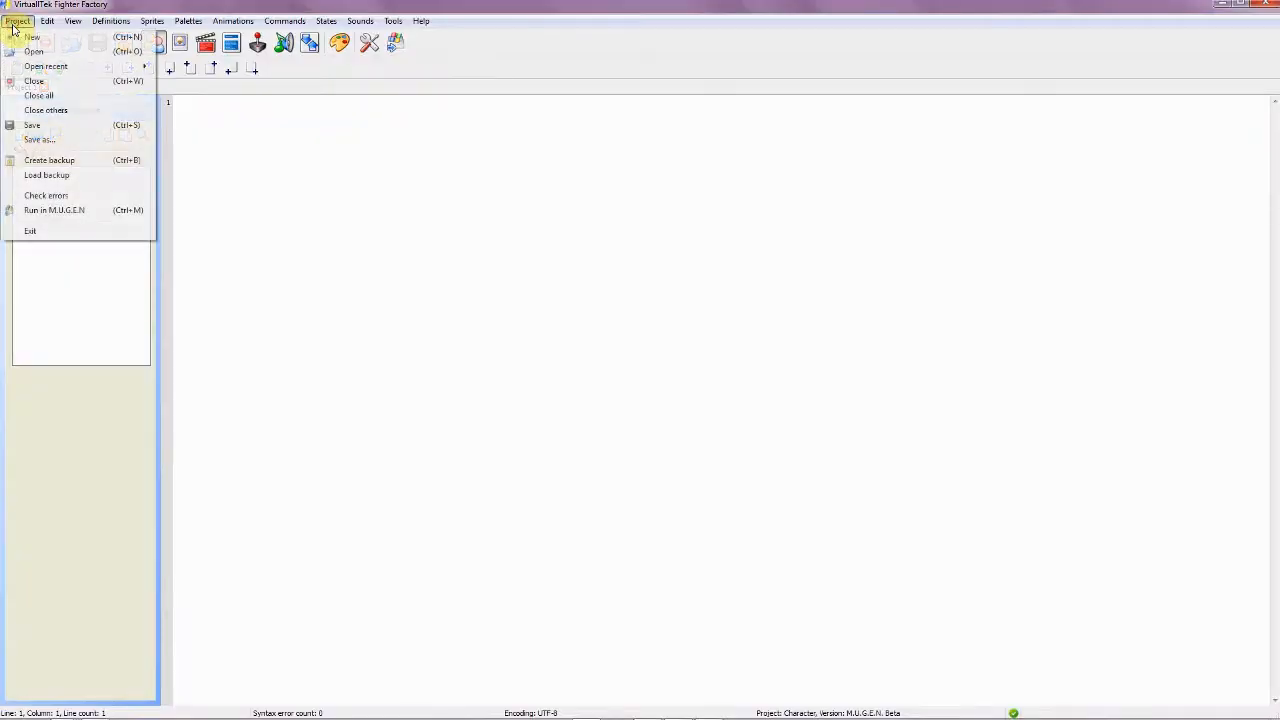
# Step: Switch to Fighter Factory and open the system.def project from the theme's data\mugen1 folder
pyautogui.click(29, 46)
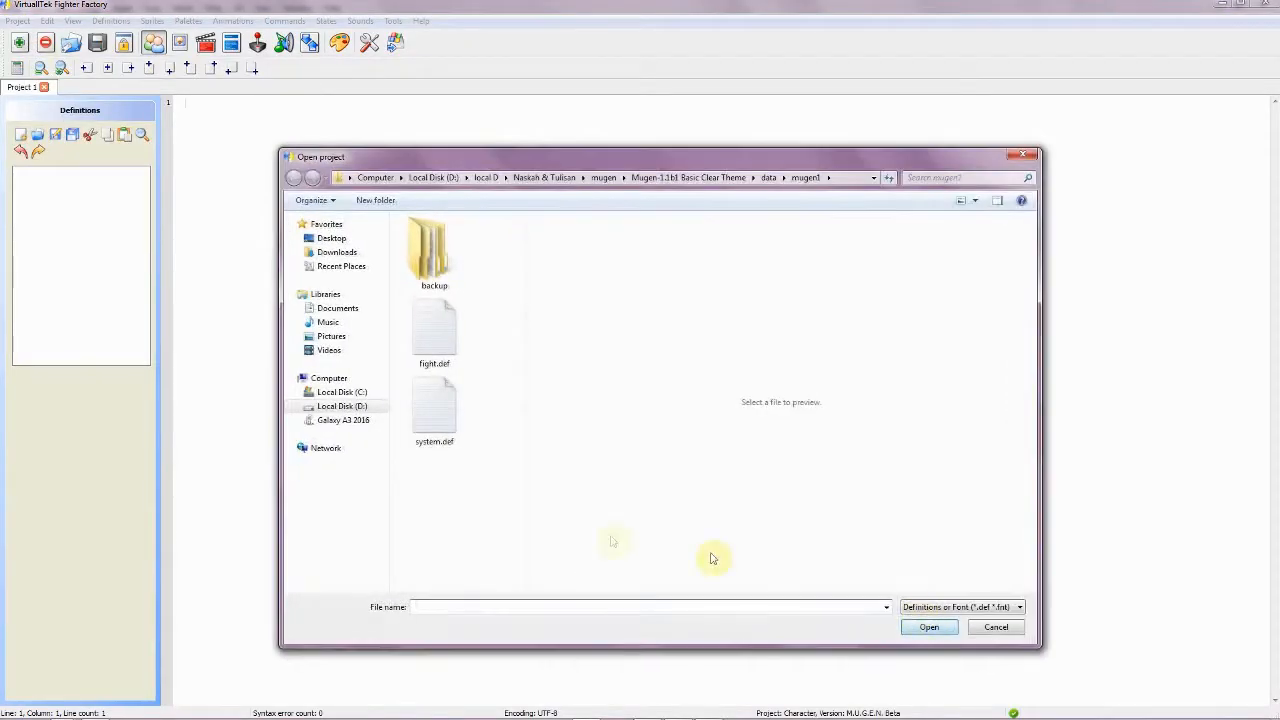
pyautogui.doubleClick(449, 434)
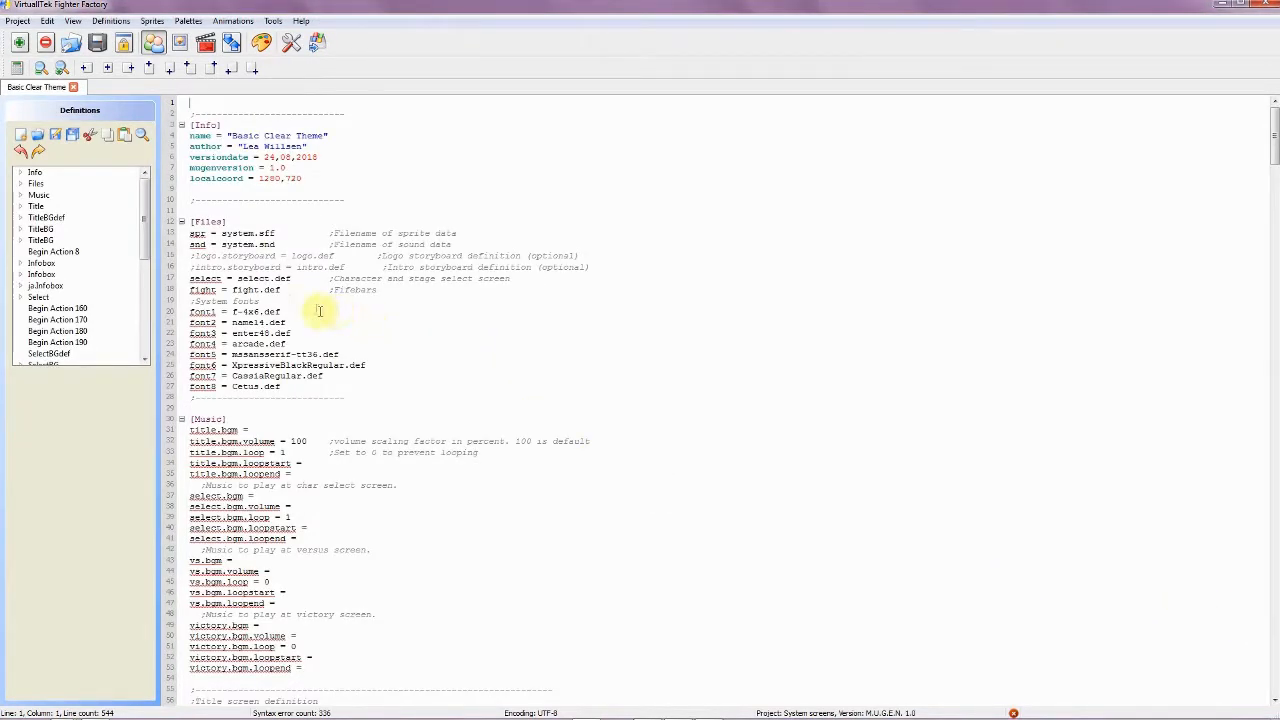
# Step: In the [Title Info] section, replace the red value of menu.item.active.font's RGB code with 216 copied from the Notepad document
pyautogui.scroll(-1, 606, 266)
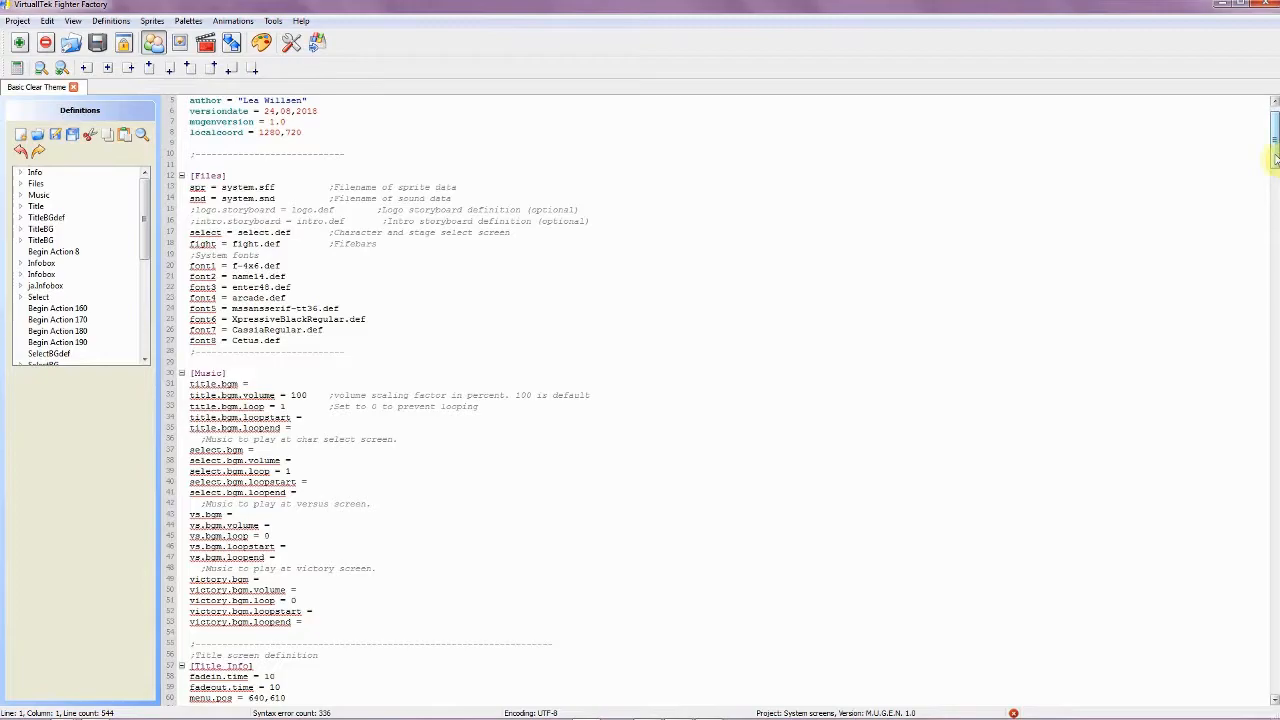
pyautogui.moveTo(1275, 162); pyautogui.dragTo(1276, 190)
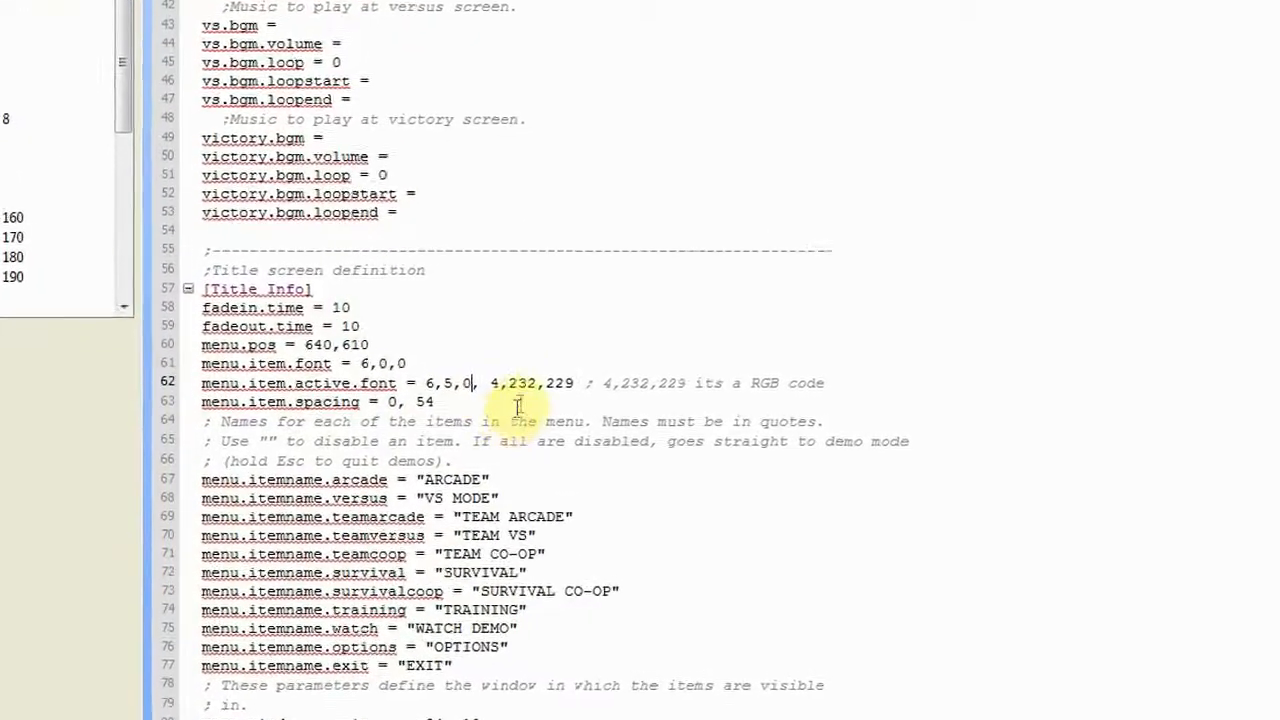
pyautogui.moveTo(490, 383); pyautogui.dragTo(566, 380)
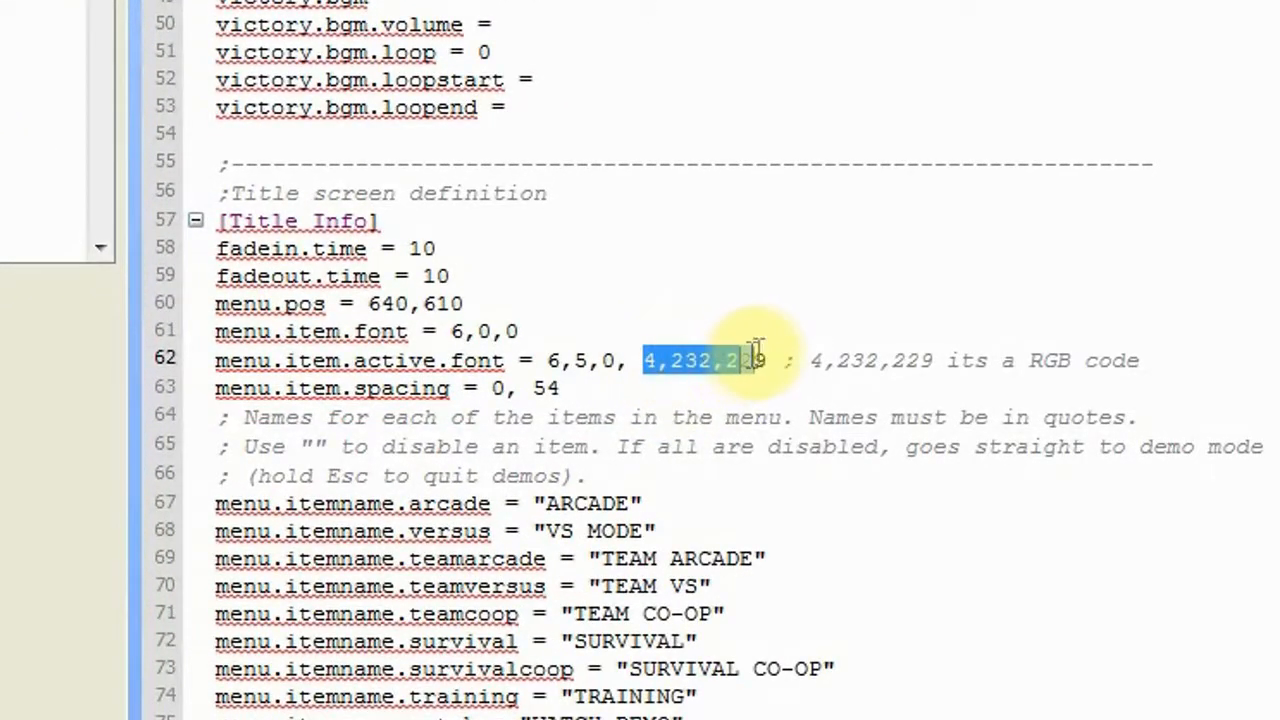
pyautogui.moveTo(757, 352); pyautogui.dragTo(766, 352)
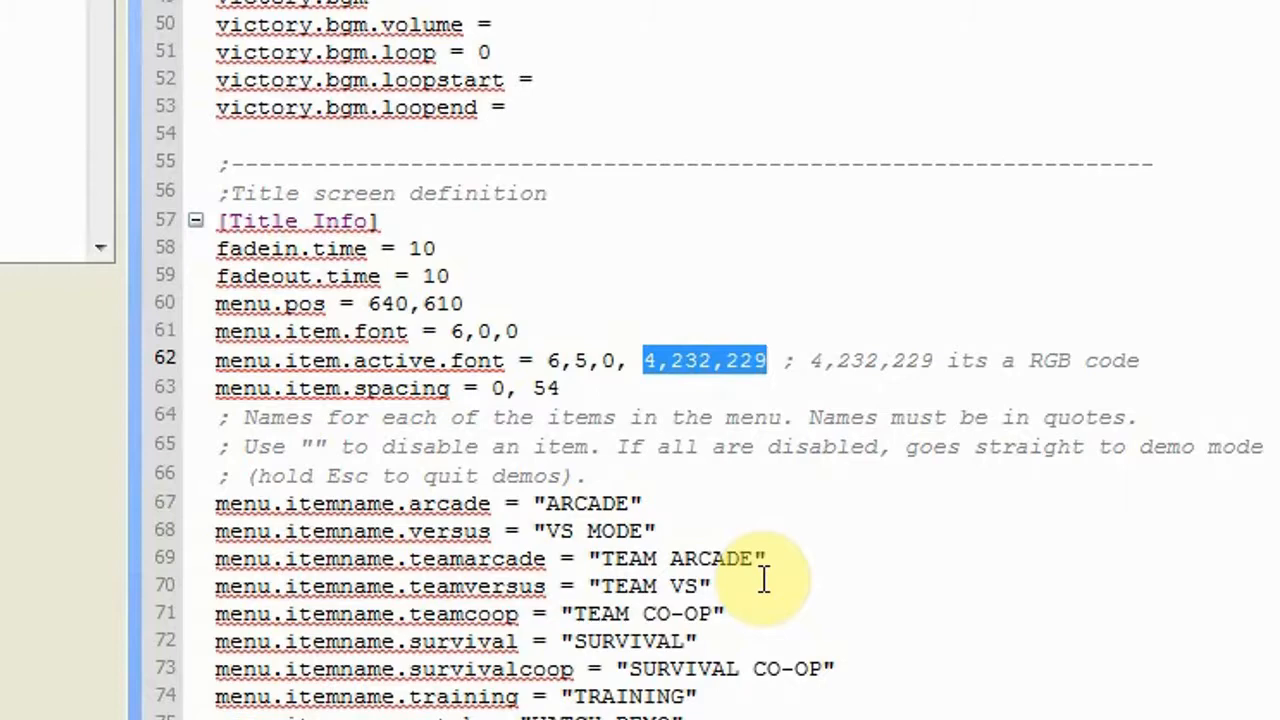
pyautogui.click(726, 360)
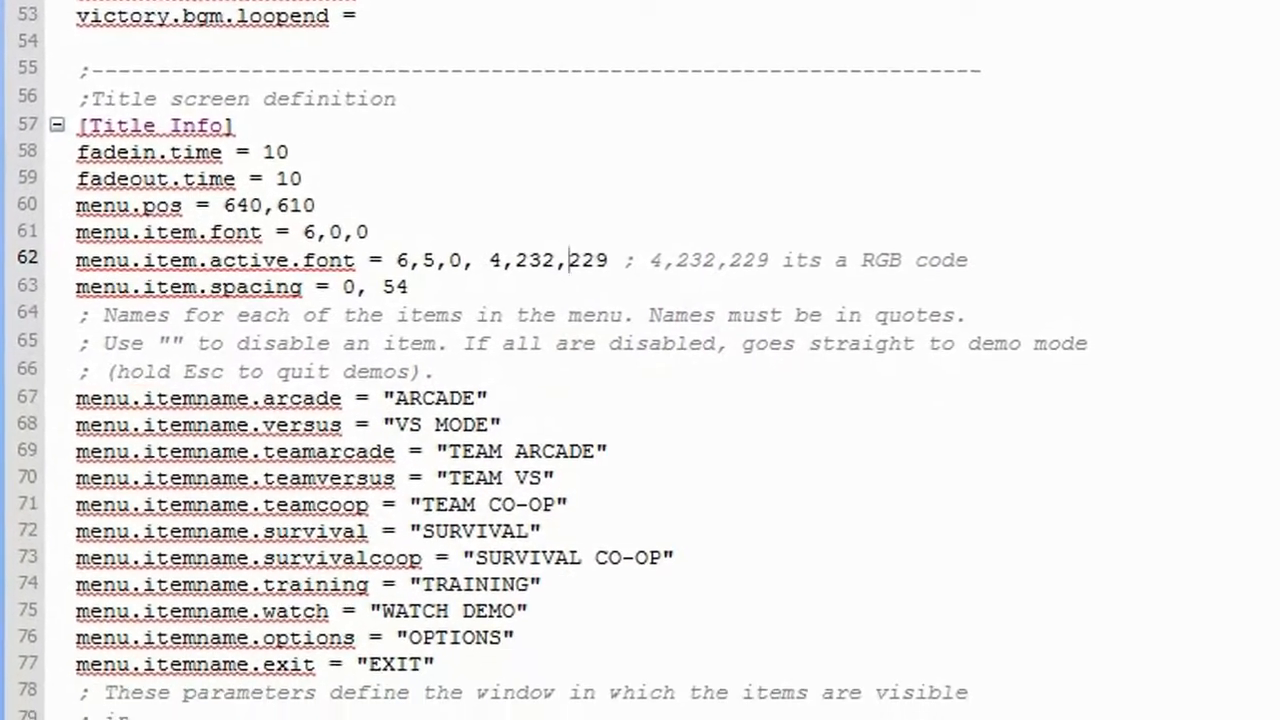
pyautogui.hotkey('alt', 'Tab')
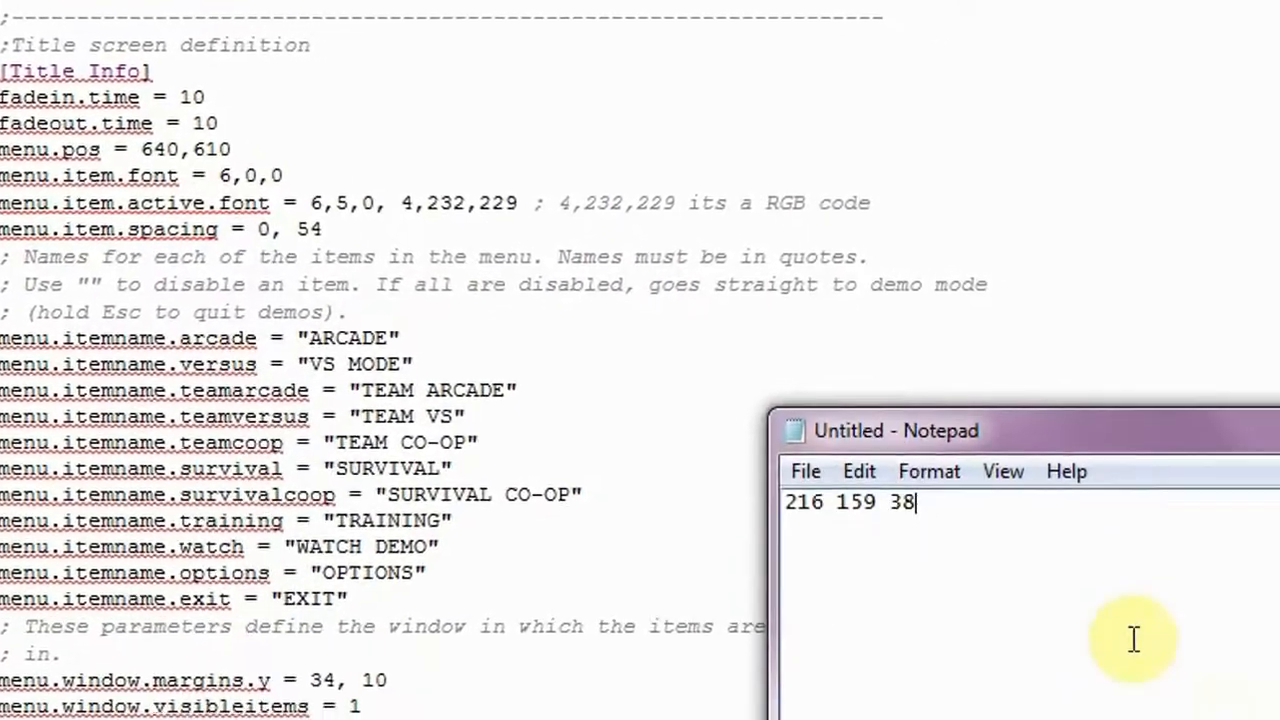
pyautogui.click(739, 447)
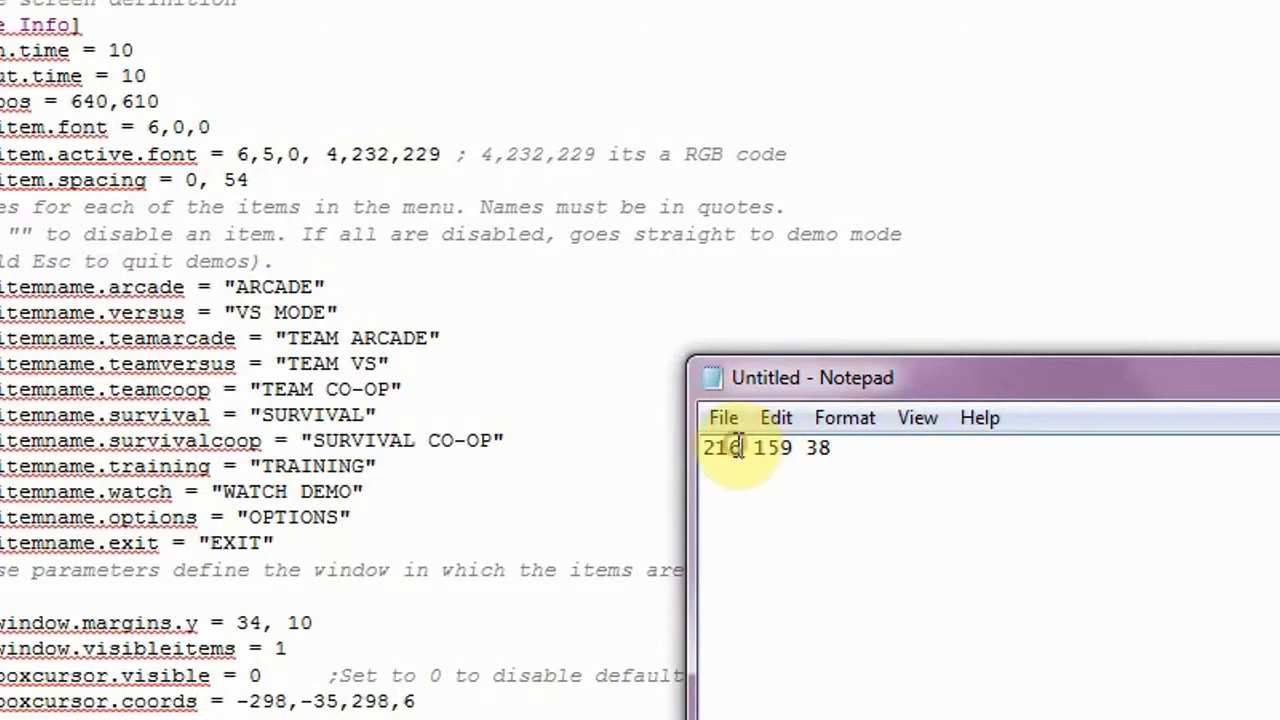
pyautogui.moveTo(741, 447); pyautogui.dragTo(704, 447)
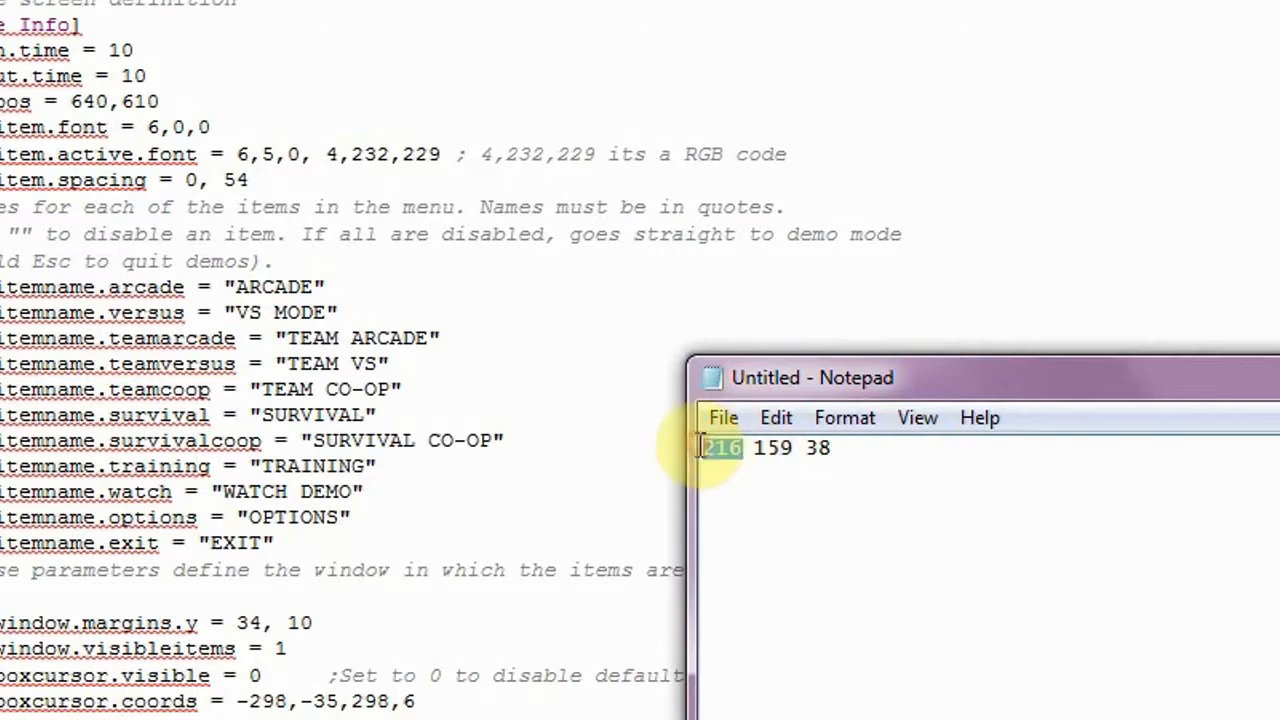
pyautogui.rightClick(727, 447)
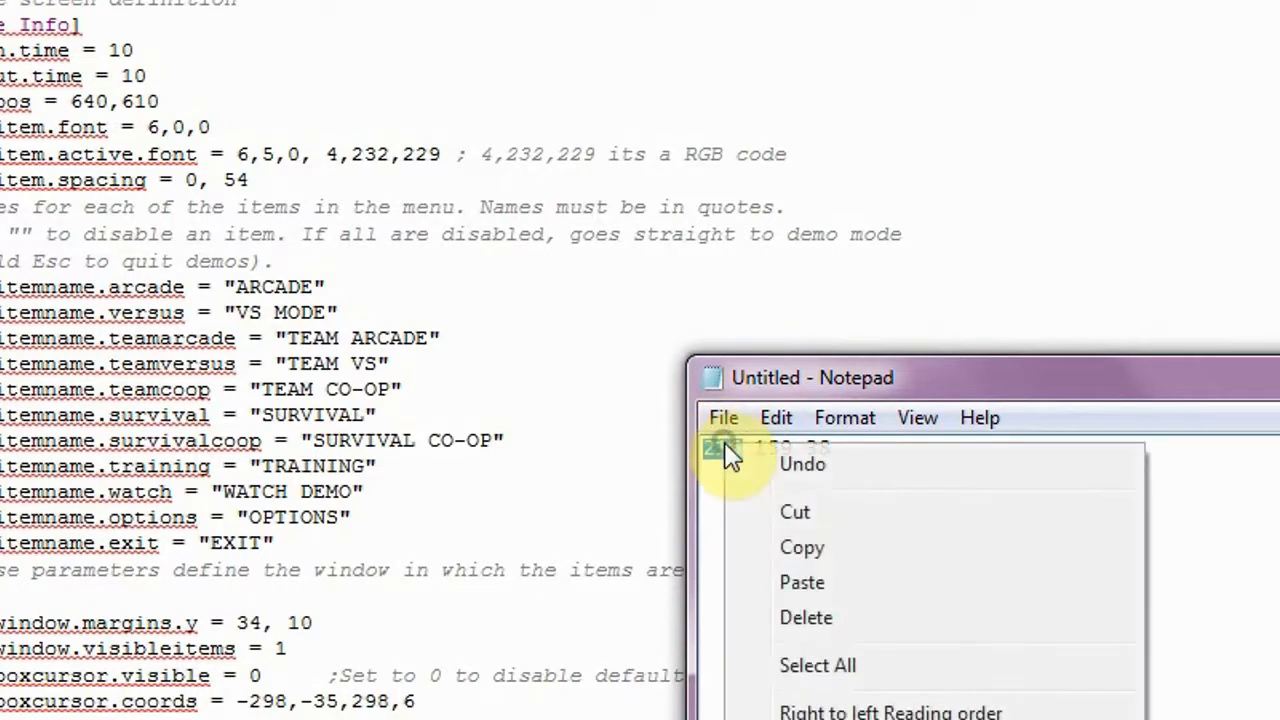
pyautogui.click(794, 549)
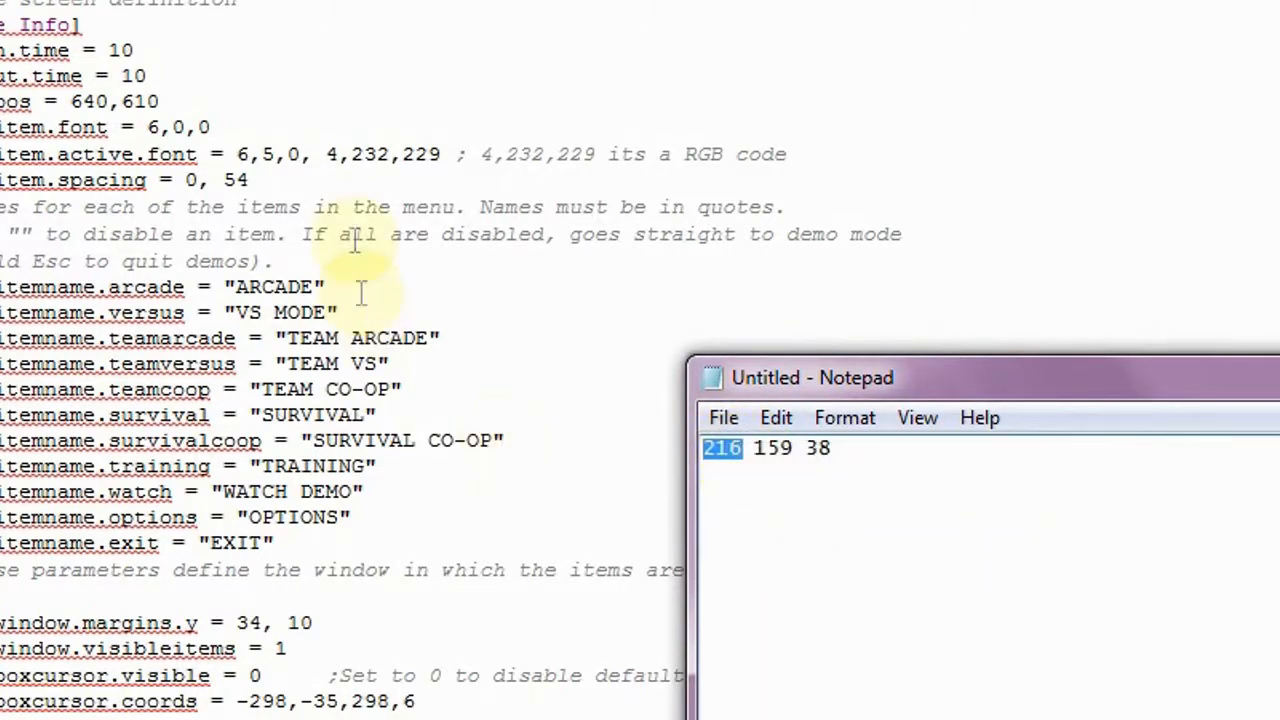
pyautogui.doubleClick(330, 154)
pyautogui.rightClick(330, 154)
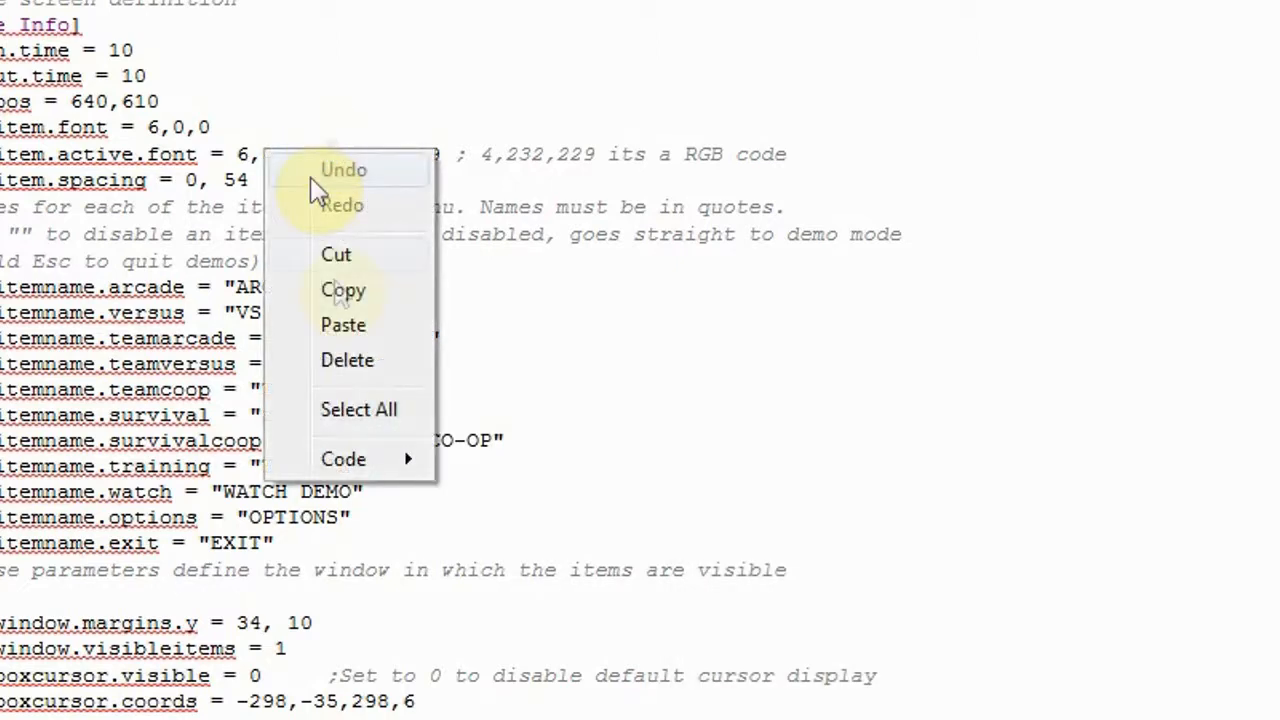
pyautogui.click(350, 318)
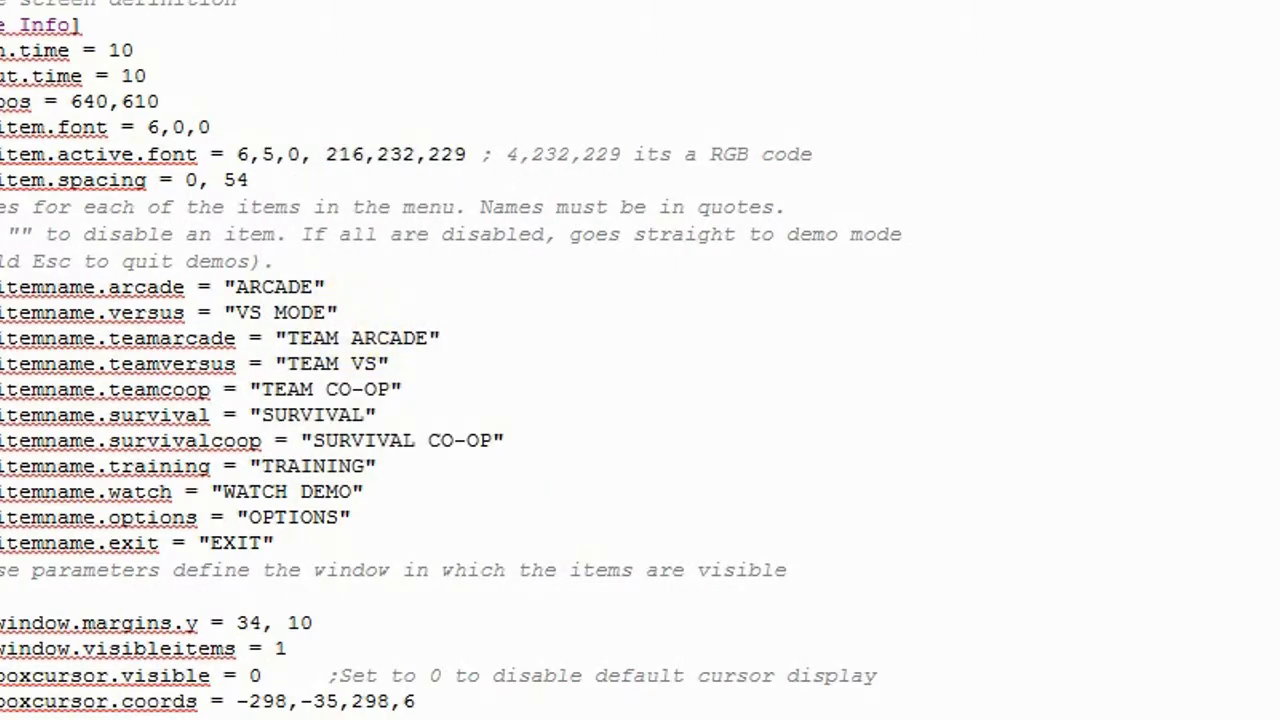
# Step: Replace the green value of menu.item.active.font's RGB code with 159 copied from the Notepad document
pyautogui.moveTo(794, 449); pyautogui.dragTo(752, 451)
pyautogui.rightClick(775, 450)
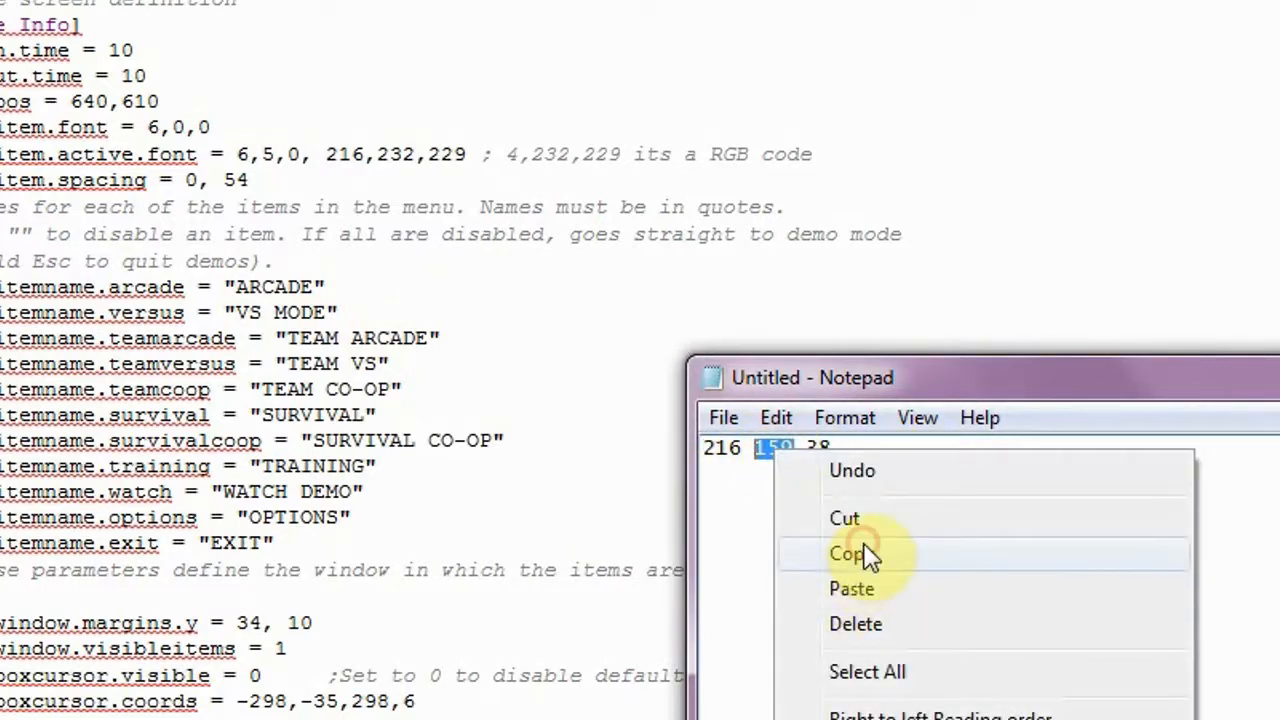
pyautogui.click(846, 553)
pyautogui.click(400, 152)
pyautogui.doubleClick(400, 150)
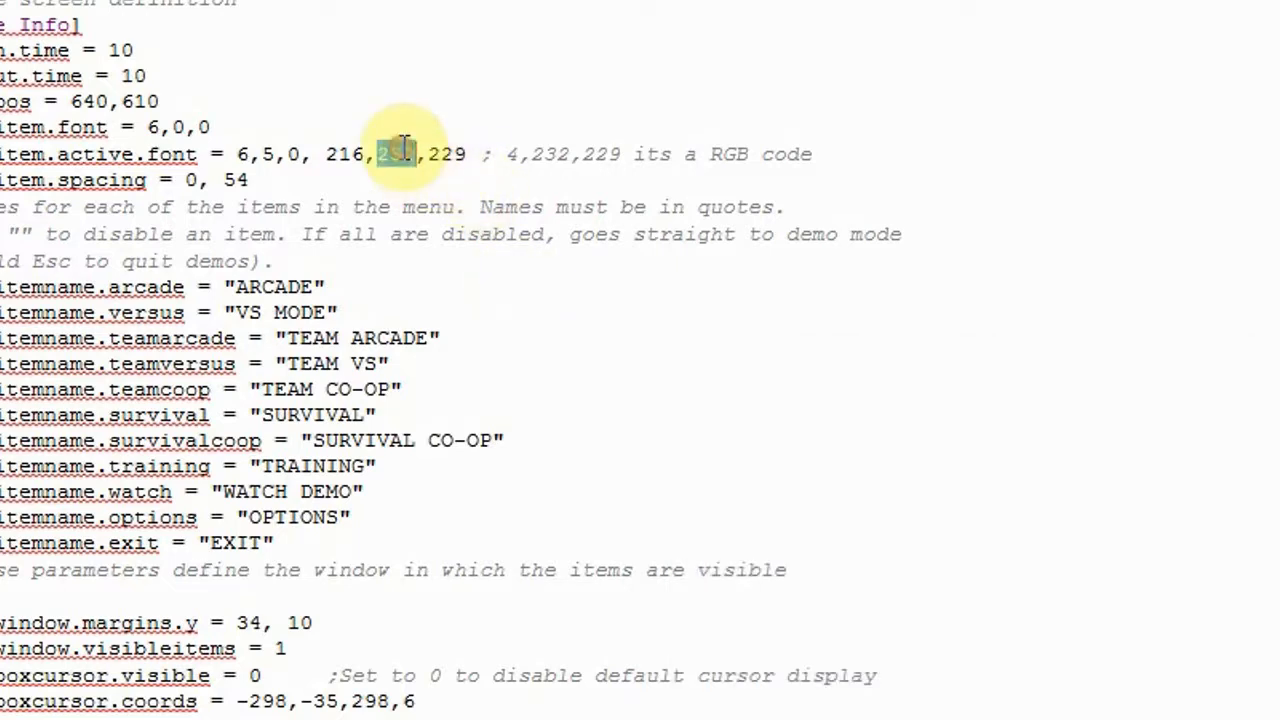
pyautogui.rightClick(400, 143)
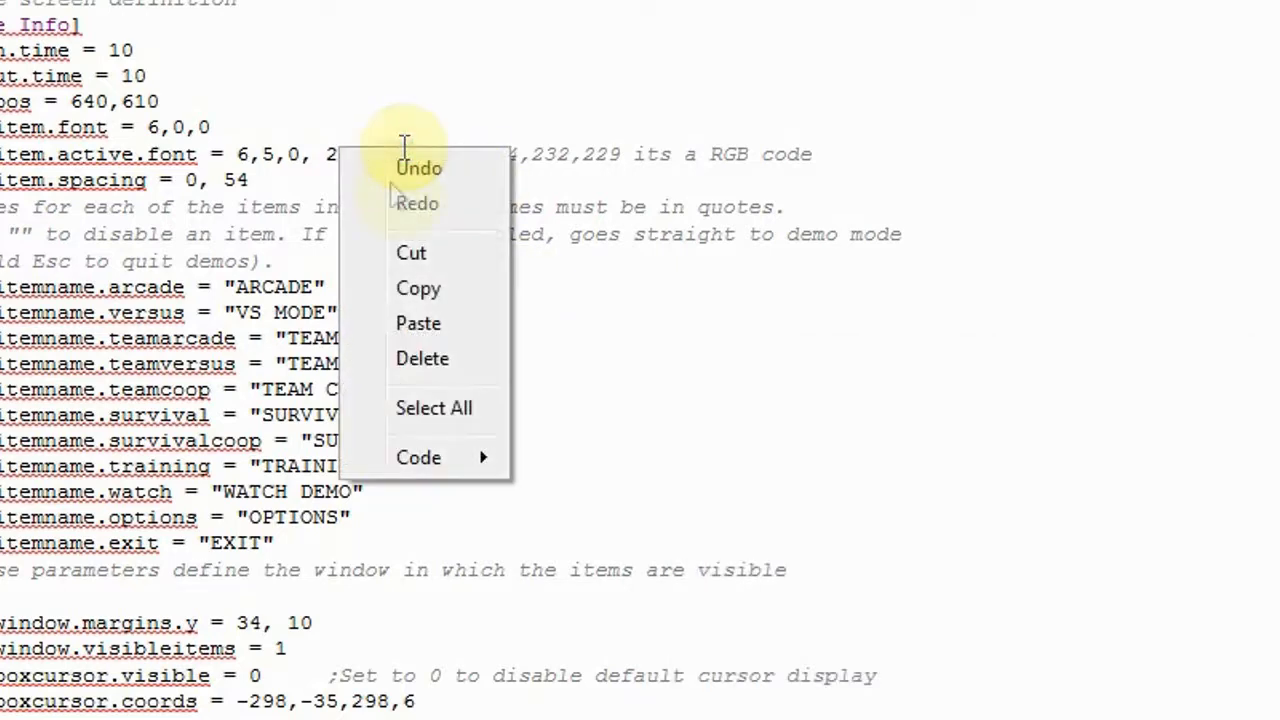
pyautogui.click(436, 325)
# Step: Replace the blue value of menu.item.active.font's RGB code with 38 copied from the Notepad document, and save all project files
pyautogui.hotkey('alt', 'Tab')
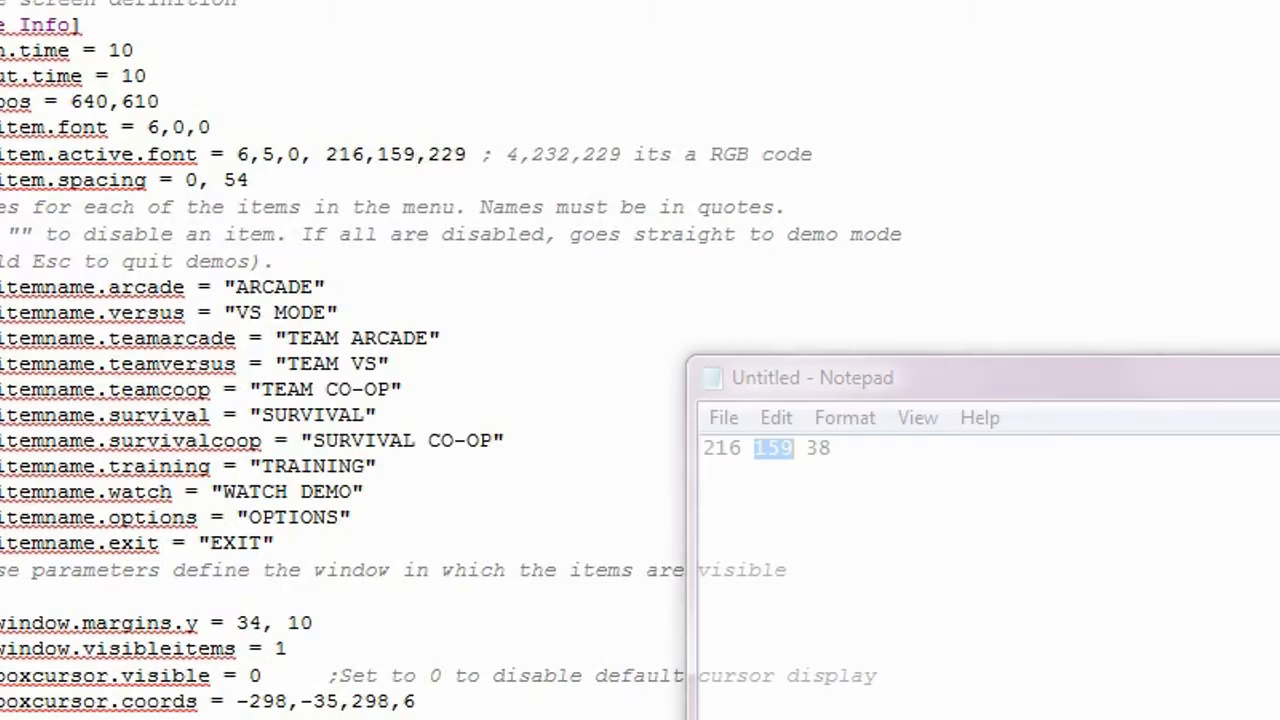
pyautogui.click(833, 450)
pyautogui.moveTo(835, 452); pyautogui.dragTo(815, 452)
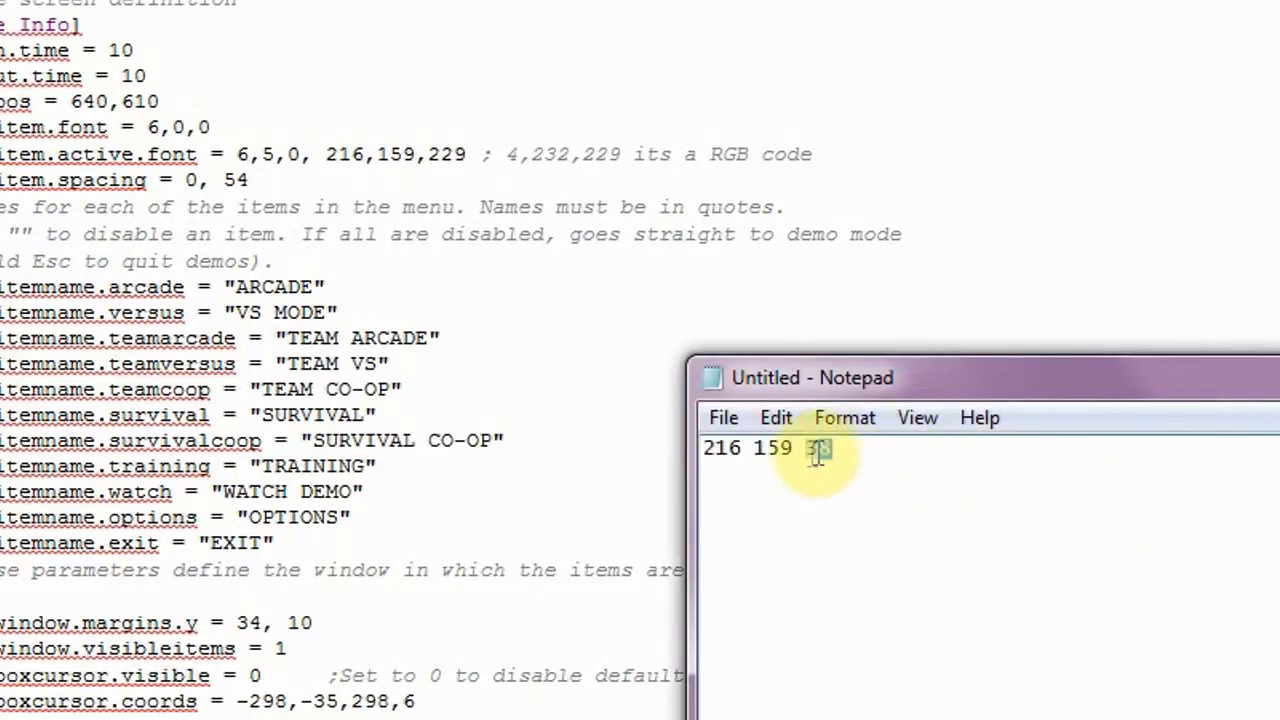
pyautogui.rightClick(818, 452)
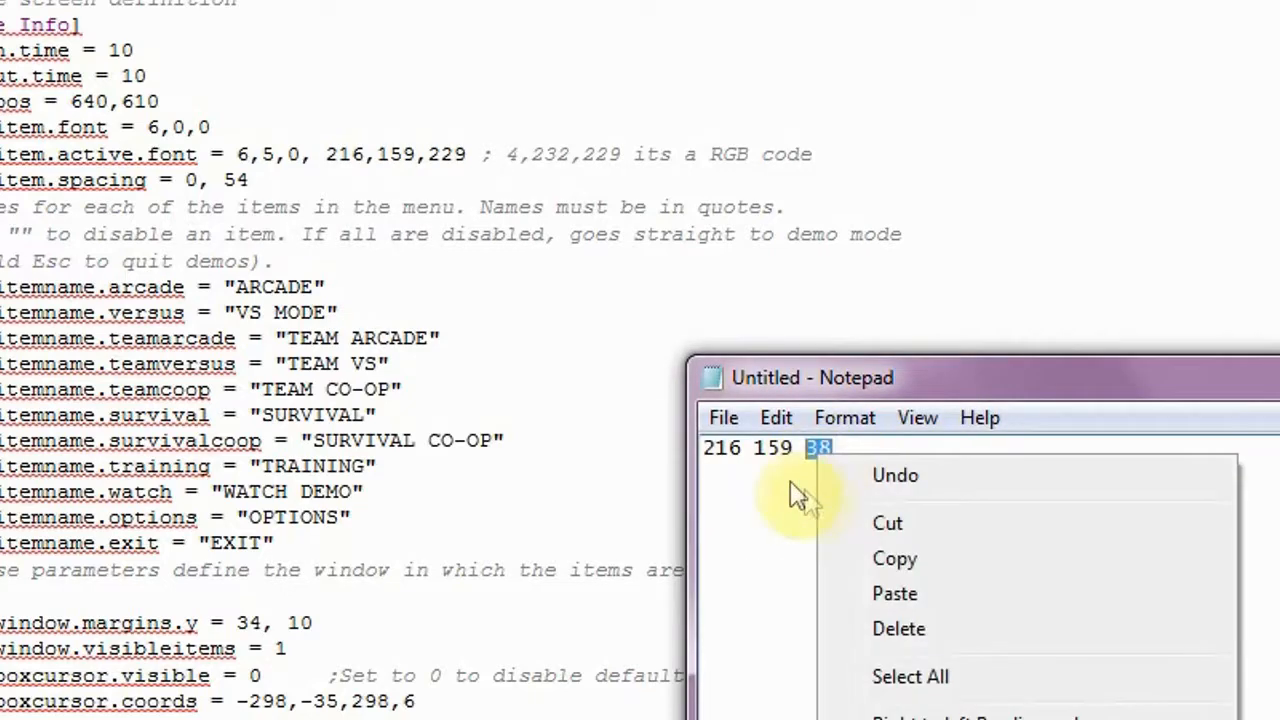
pyautogui.click(849, 561)
pyautogui.click(447, 163)
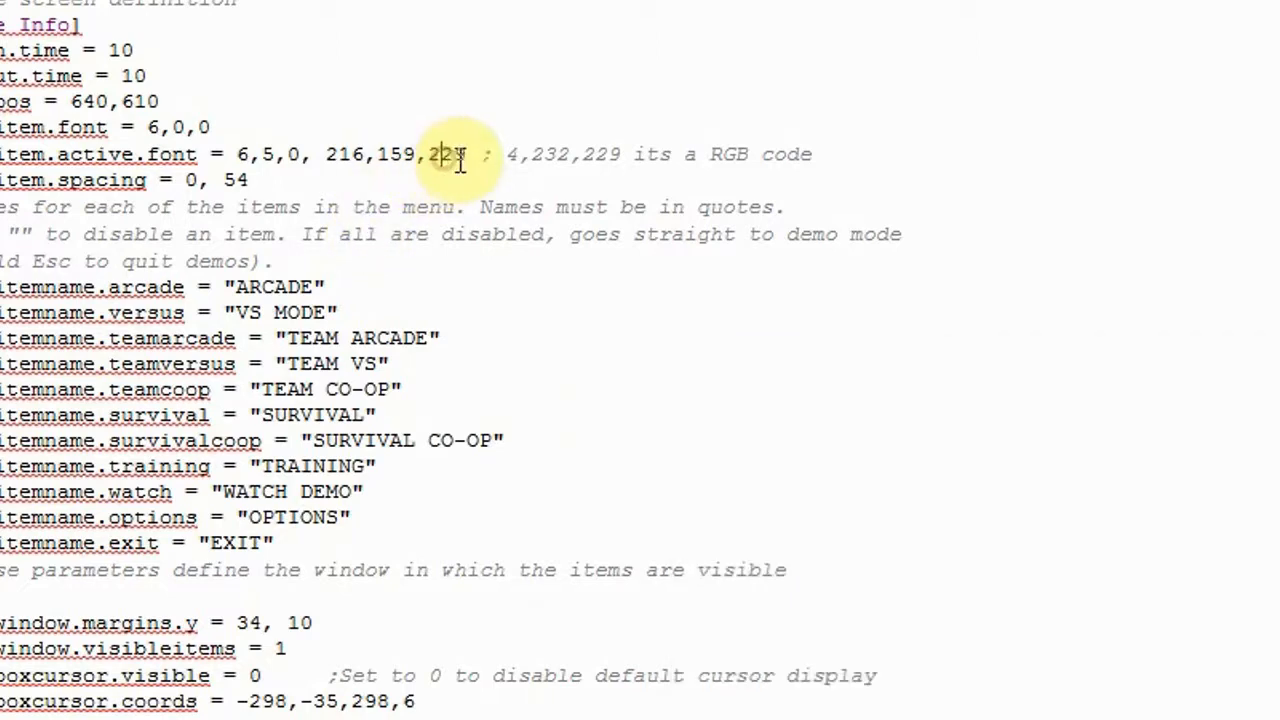
pyautogui.moveTo(469, 158); pyautogui.dragTo(426, 154)
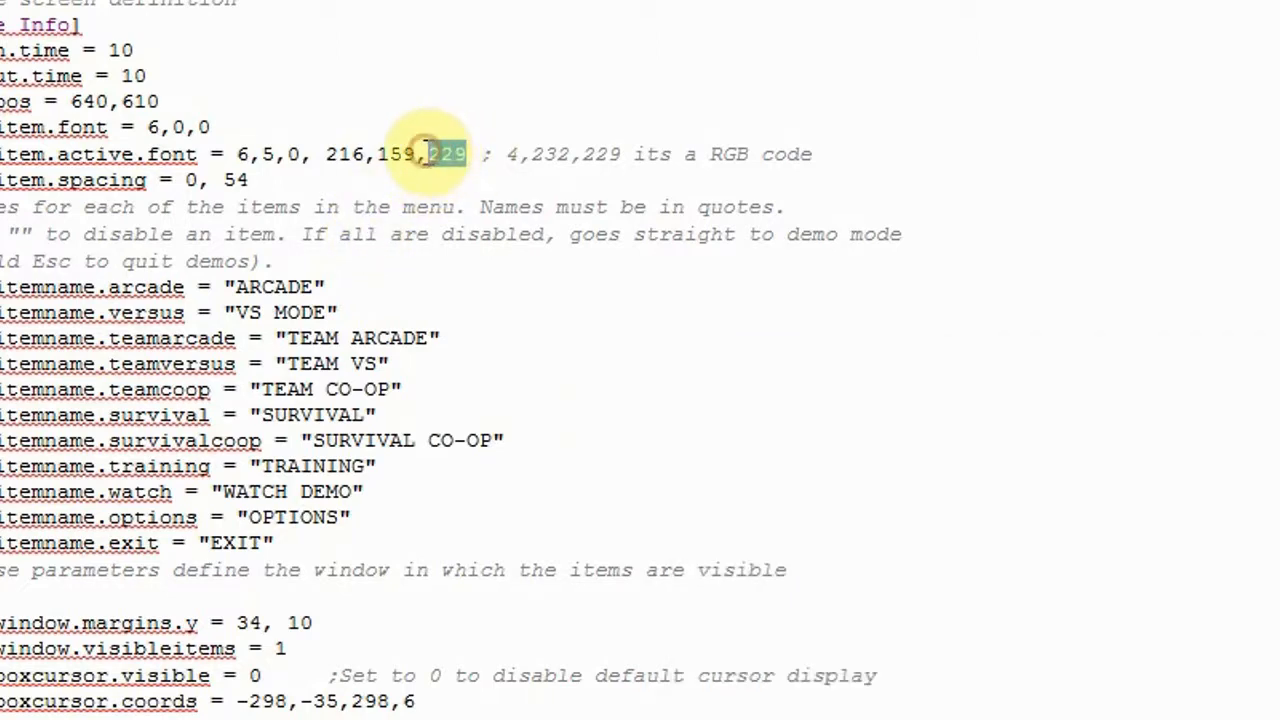
pyautogui.rightClick(426, 154)
pyautogui.click(504, 326)
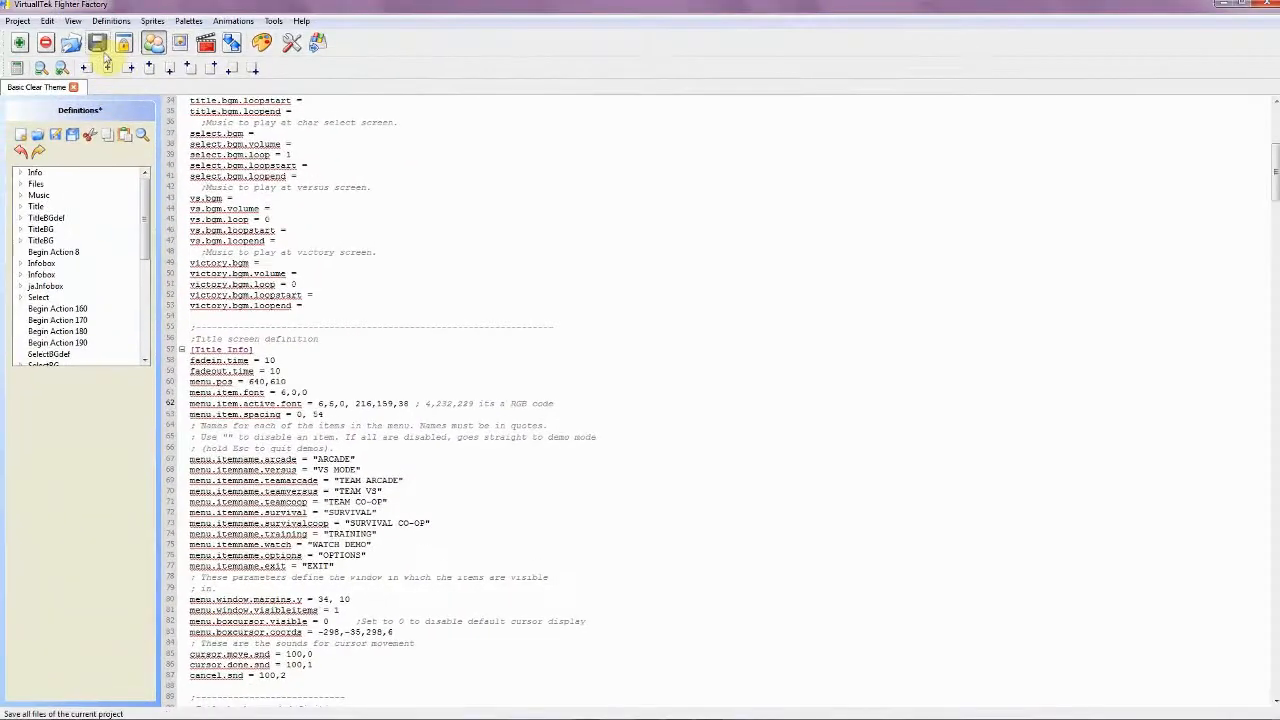
pyautogui.click(100, 38)
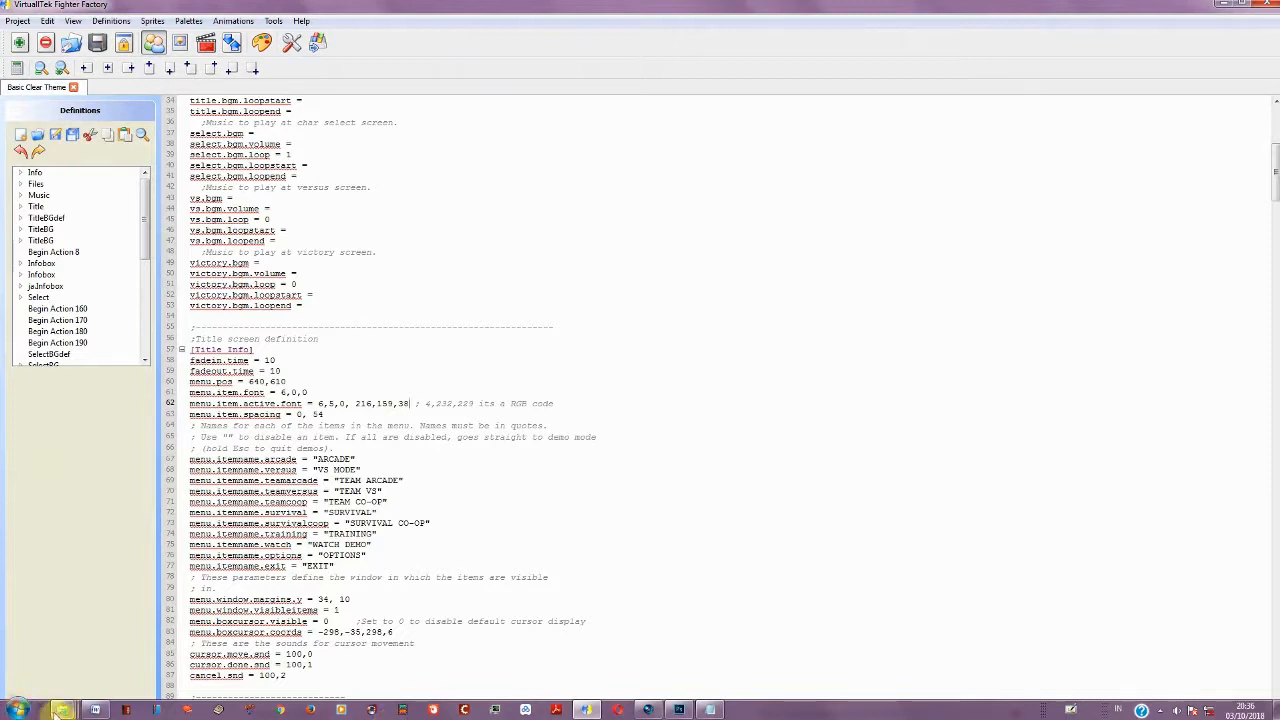
# Step: Switch to the file manager, go to the Mugen-1.1b1 Basic Clear Theme folder and launch mugen.exe
pyautogui.moveTo(60, 710)
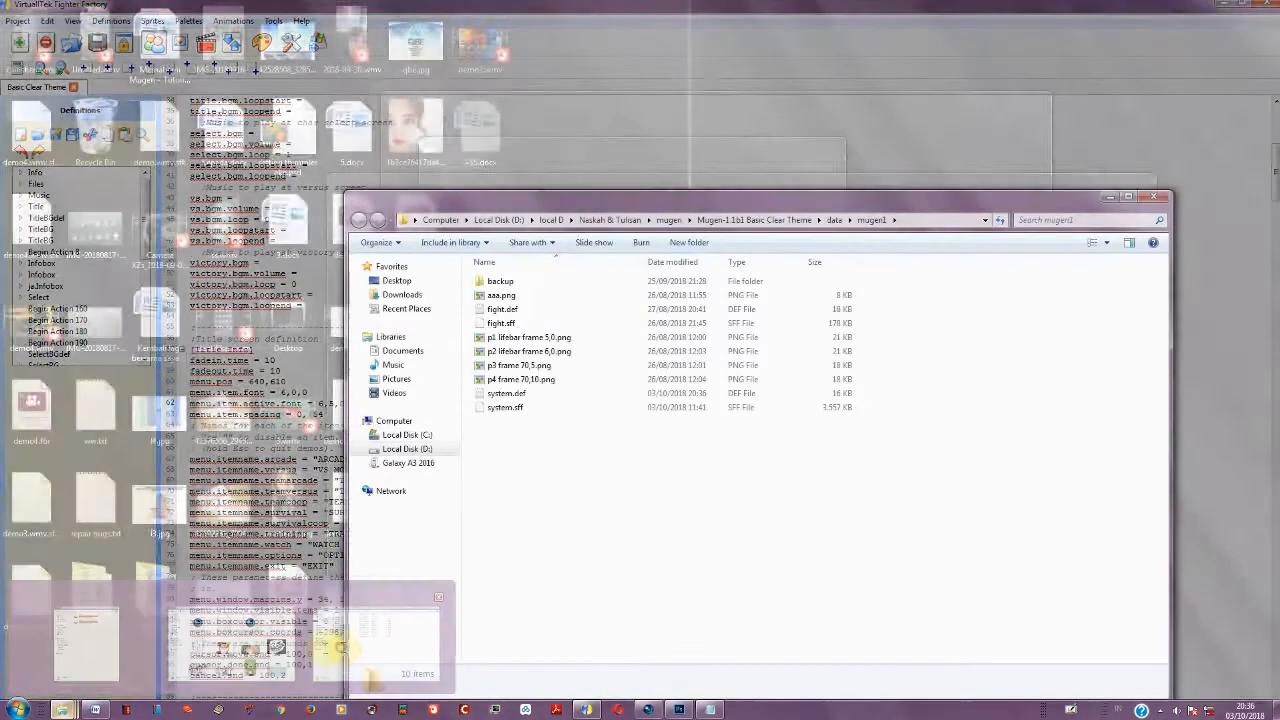
pyautogui.click(337, 645)
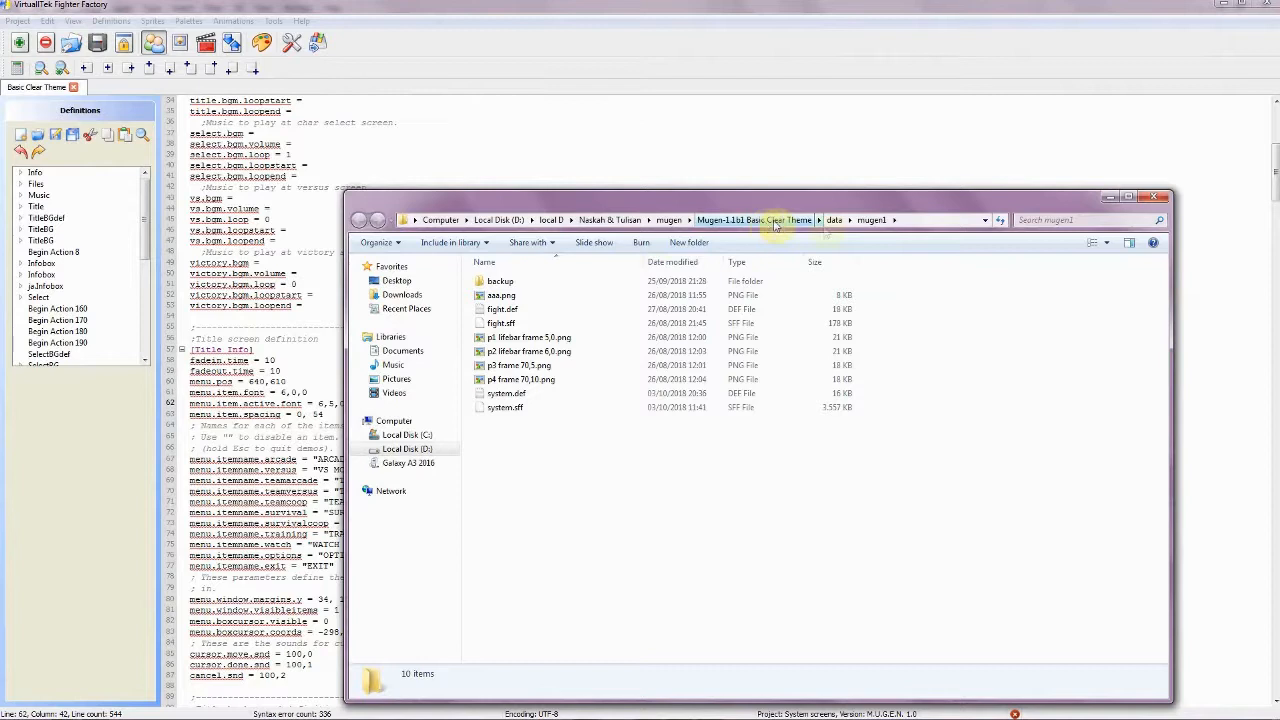
pyautogui.click(795, 220)
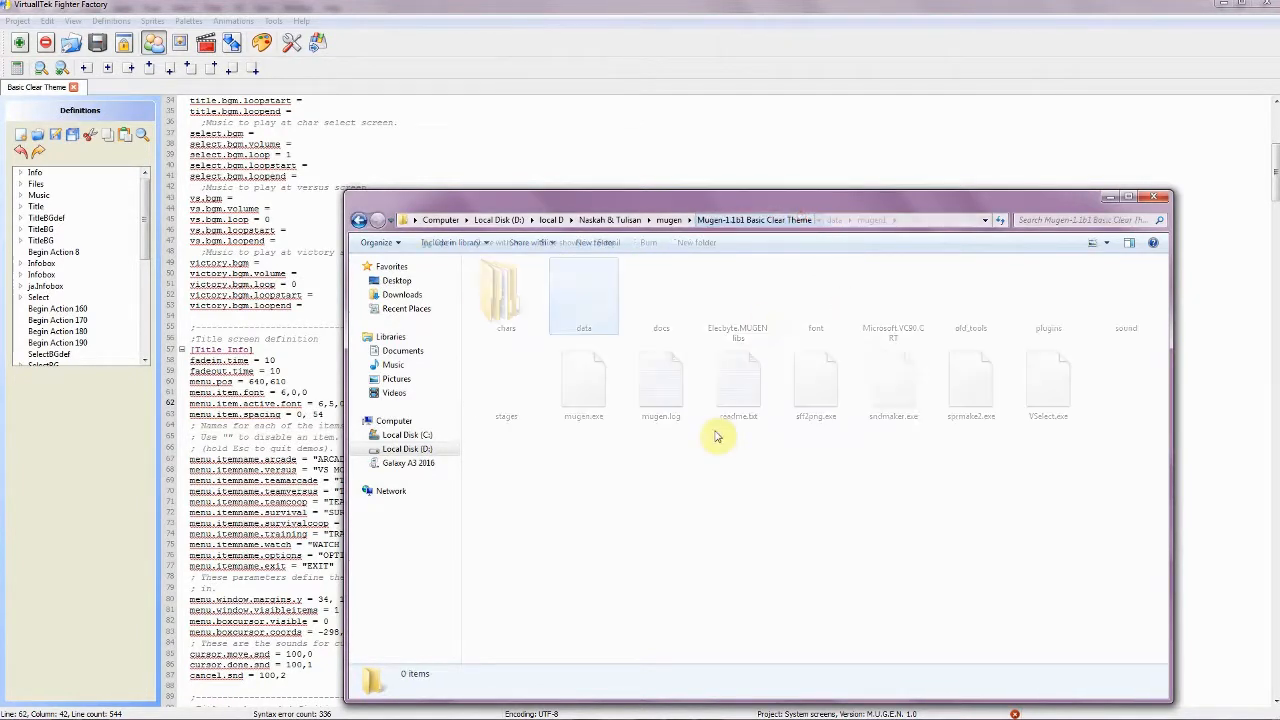
pyautogui.click(583, 392)
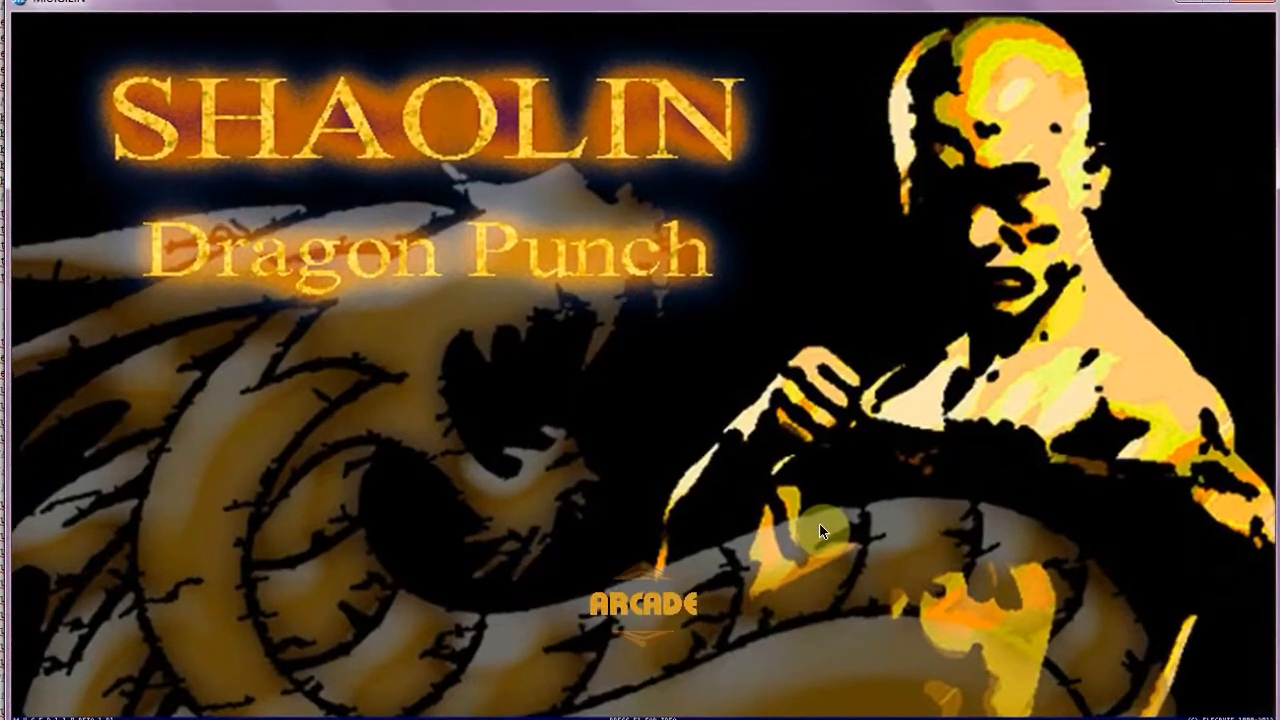
# Step: Cycle down through the main menu items in M.U.G.E.N to check the active item's text color
pyautogui.press('Down')
pyautogui.press('Down')
pyautogui.press('Down')
pyautogui.press('Down')
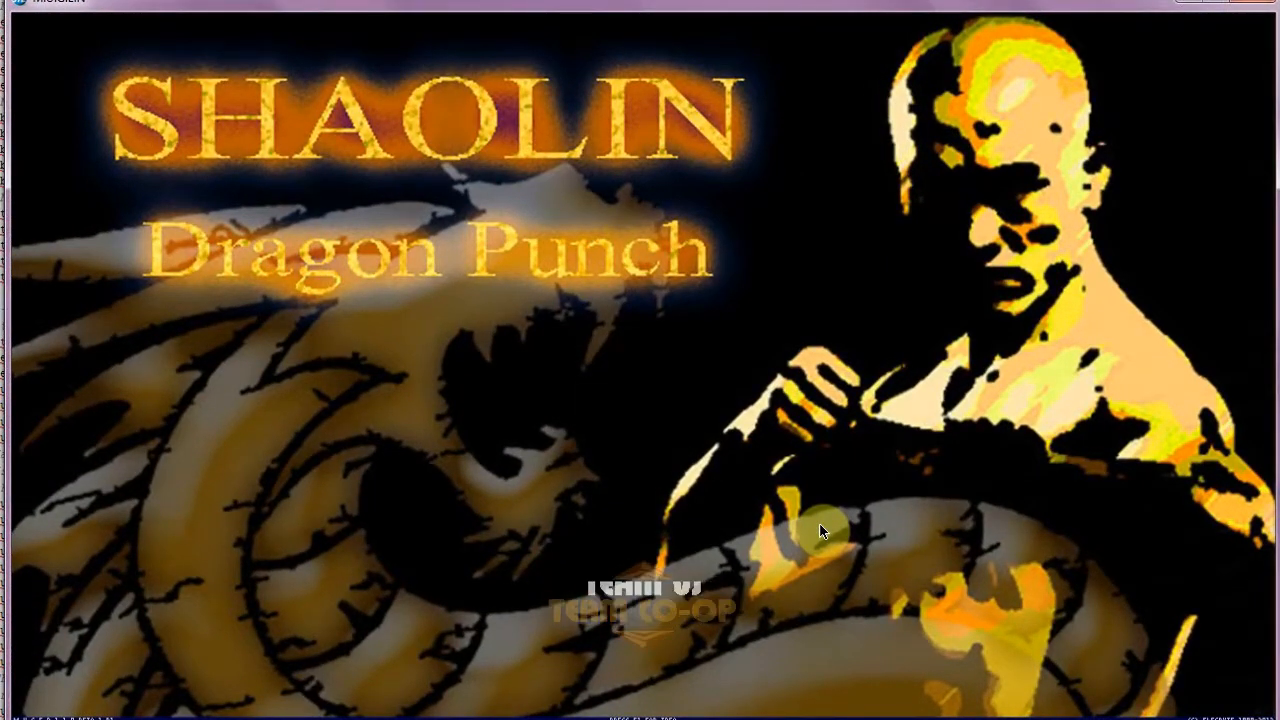
pyautogui.press('Down')
pyautogui.press('Down')
pyautogui.press('Down')
pyautogui.press('Down')
pyautogui.press('Down')
pyautogui.press('Down')
pyautogui.press('Down')
pyautogui.press('Down')
pyautogui.press('Down')
pyautogui.press('Down')
pyautogui.press('Down')
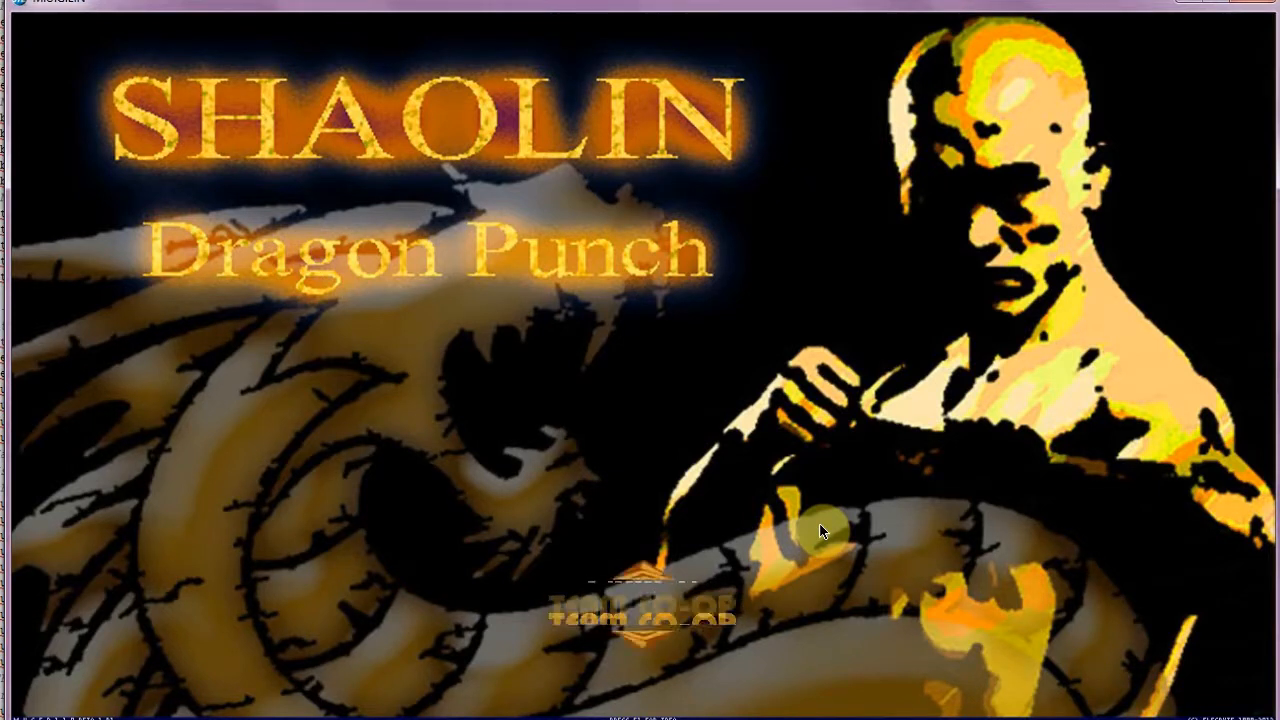
pyautogui.press('Down')
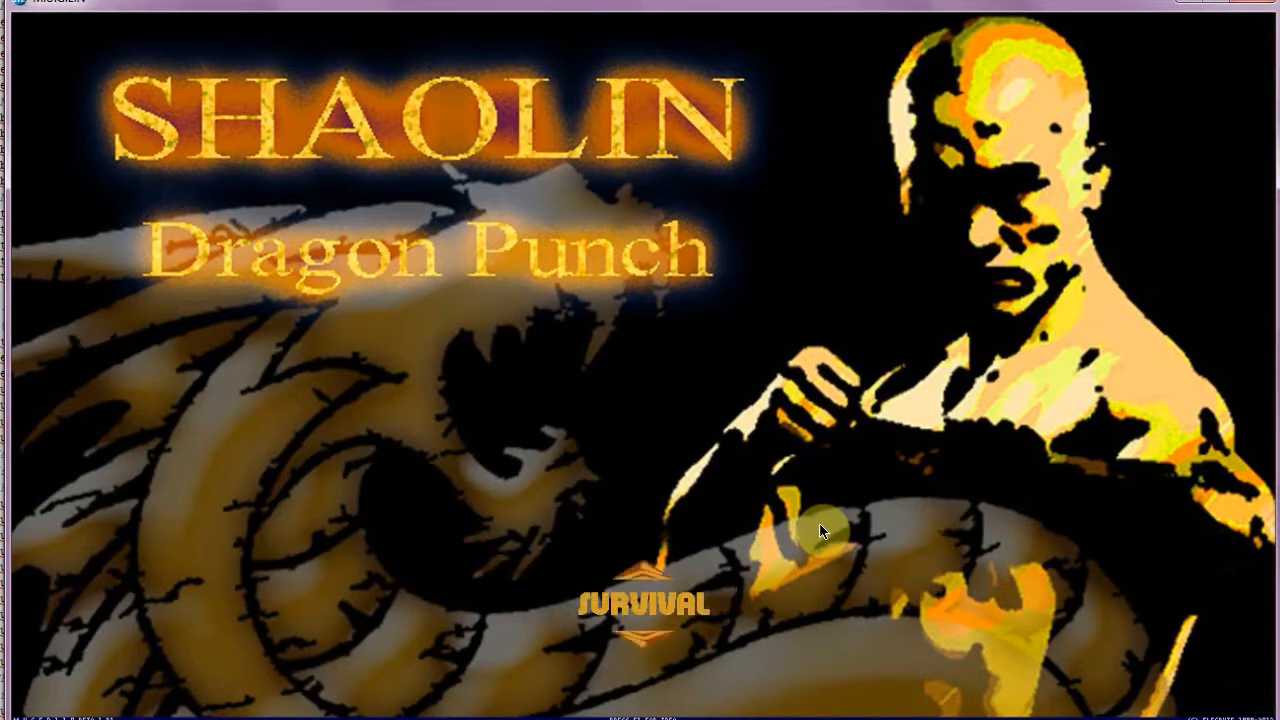